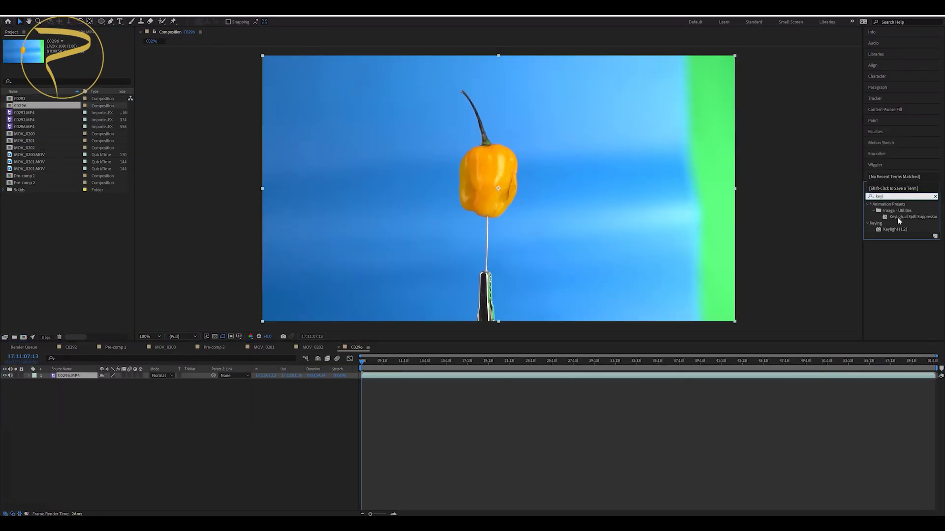
# - Apply Keylight to the pepper clip and lower Screen Matte Clip White to 86
pyautogui.moveTo(894, 230); pyautogui.dragTo(401, 181)
pyautogui.click(98, 81)
pyautogui.click(91, 116)
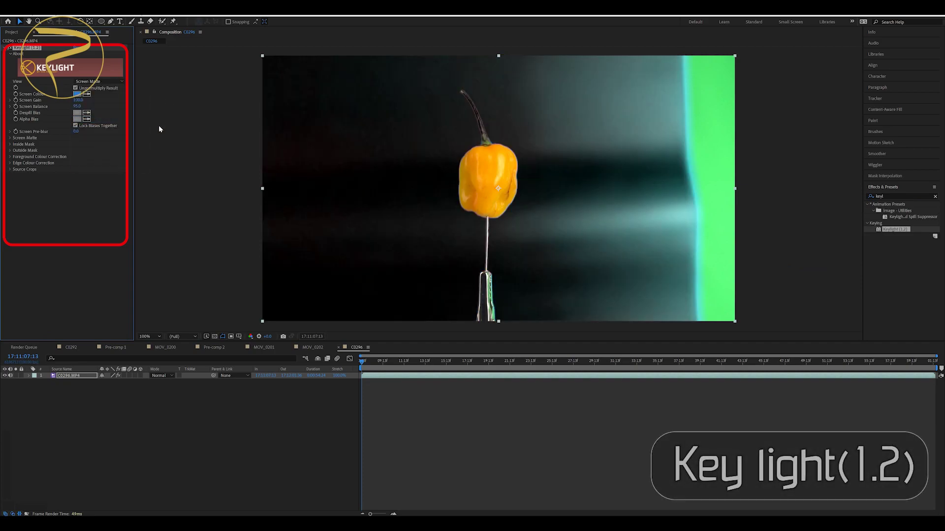
pyautogui.click(10, 138)
pyautogui.moveTo(78, 150); pyautogui.dragTo(413, 345)
pyautogui.click(124, 167)
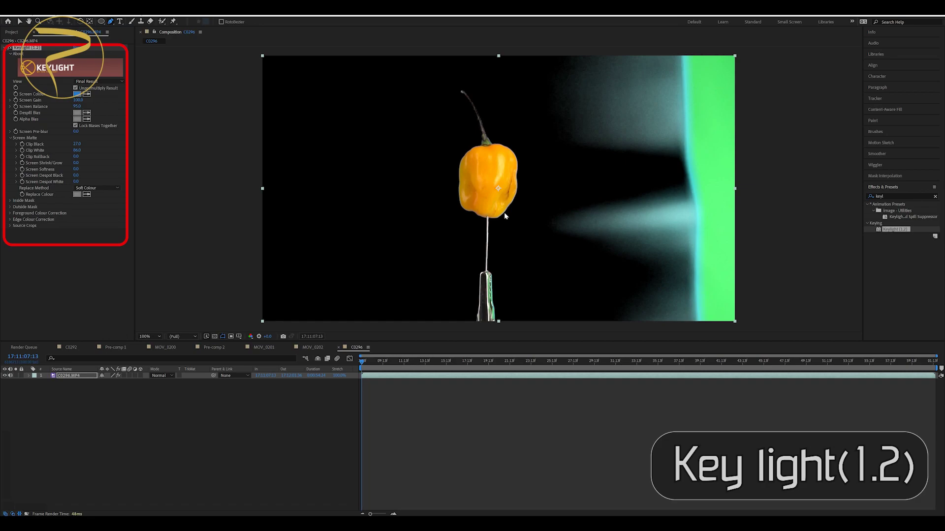
# - Draw a Pen mask outlining the yellow pepper, then return the view to full size
pyautogui.press('g')
pyautogui.click(440, 208)
pyautogui.click(442, 167)
pyautogui.scroll(2, 514, 224)
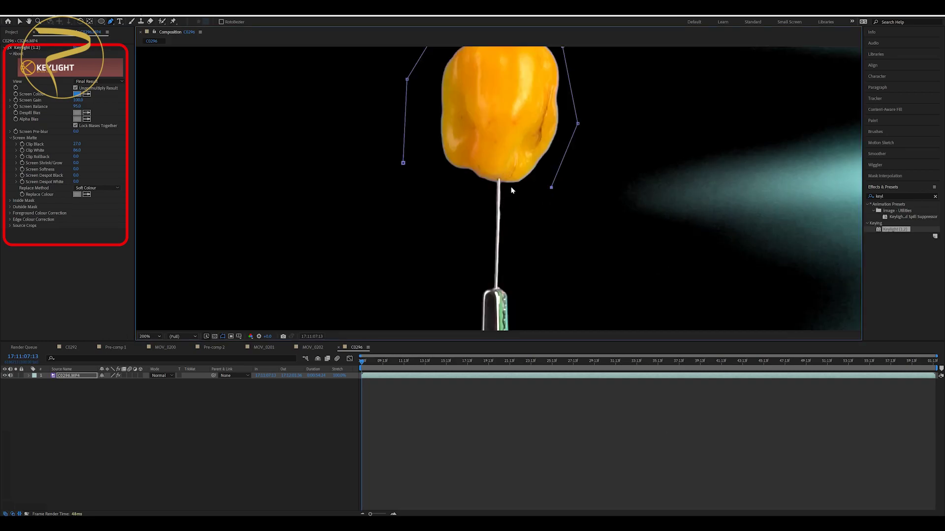
pyautogui.click(403, 162)
pyautogui.hotkey('shift', '/')
pyautogui.press('/')
pyautogui.hotkey('alt', 'm')
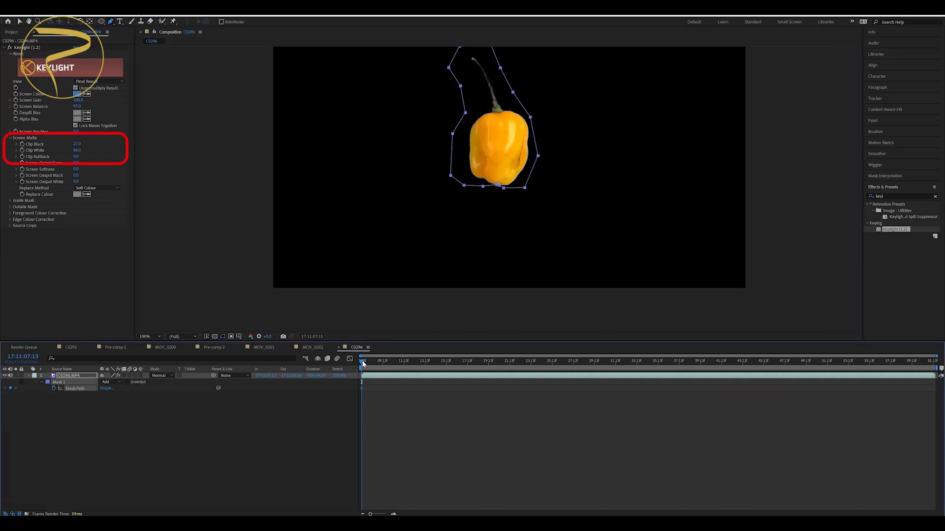
# - Start the work area later and keyframe the mask path frame by frame to follow the pepper
pyautogui.moveTo(362, 367); pyautogui.dragTo(435, 368)
pyautogui.press('space')
pyautogui.press('pagedown')
pyautogui.moveTo(509, 232); pyautogui.dragTo(509, 232)
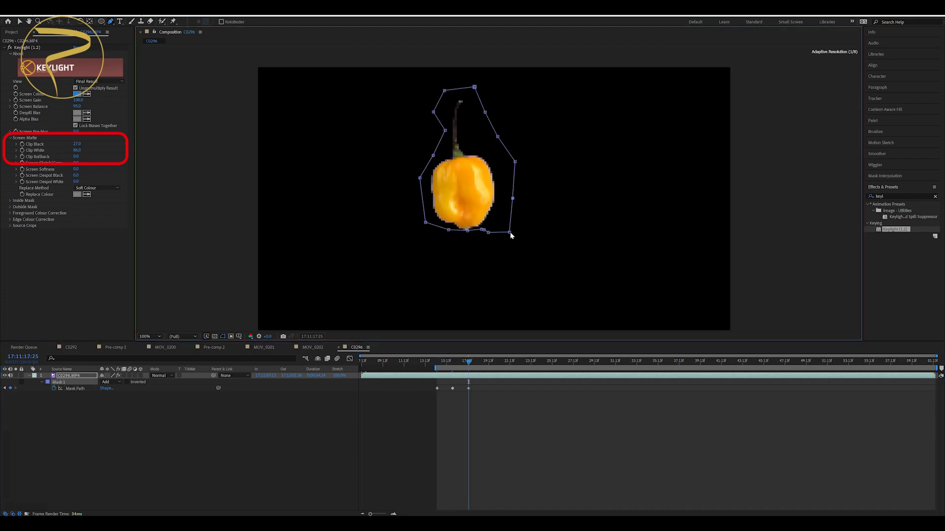
pyautogui.press('pagedown')
pyautogui.moveTo(428, 179); pyautogui.dragTo(407, 207)
pyautogui.press('pagedown')
pyautogui.moveTo(445, 130); pyautogui.dragTo(423, 99)
pyautogui.press('pagedown')
pyautogui.moveTo(448, 229); pyautogui.dragTo(461, 230)
# - Shift the right-side and bottom mask points on later frames to keep tracking the pepper
pyautogui.press('pagedown')
pyautogui.press('pagedown')
pyautogui.press('pagedown')
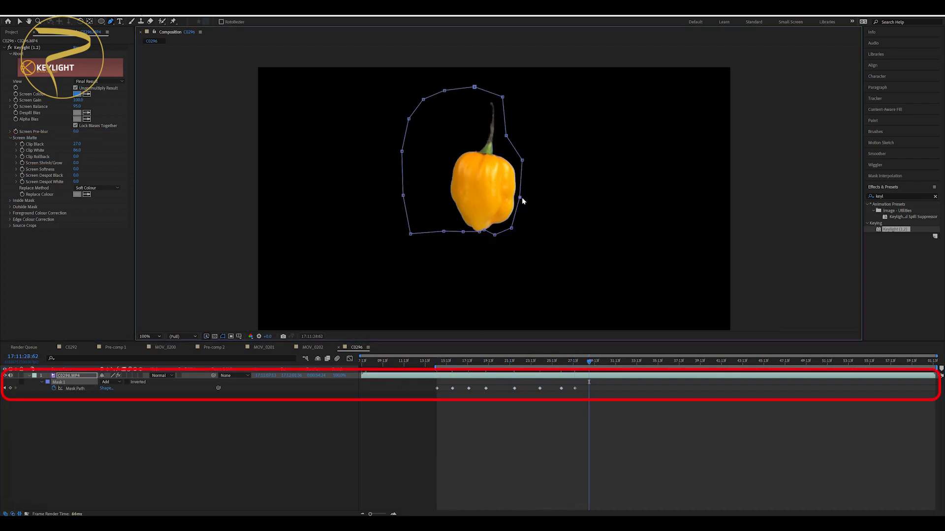
pyautogui.press('pagedown')
pyautogui.moveTo(524, 160)
pyautogui.mouseDown()
pyautogui.moveTo(533, 152)
pyautogui.moveTo(543, 162)
pyautogui.mouseUp()
pyautogui.press('pagedown')
pyautogui.press('pagedown')
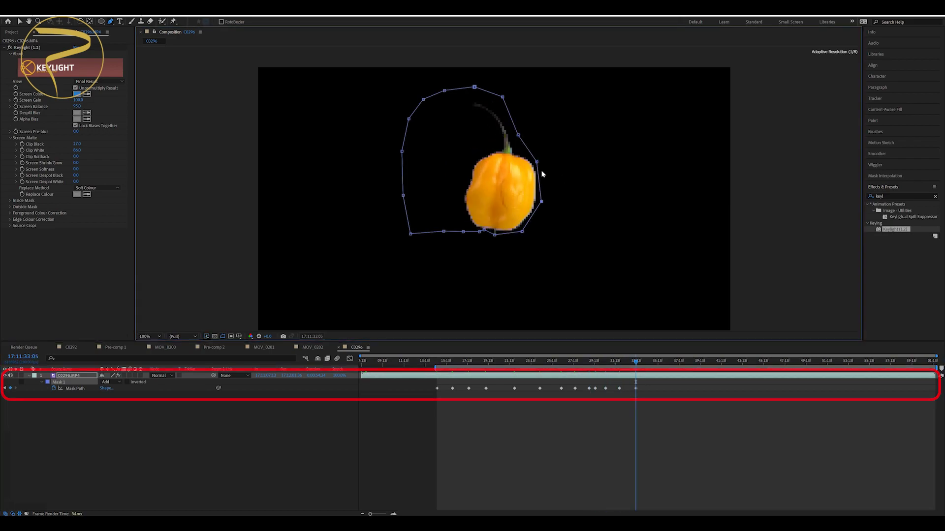
pyautogui.click(681, 366)
pyautogui.moveTo(682, 370); pyautogui.dragTo(689, 369)
pyautogui.moveTo(485, 230); pyautogui.dragTo(474, 228)
pyautogui.moveTo(689, 369); pyautogui.dragTo(814, 364)
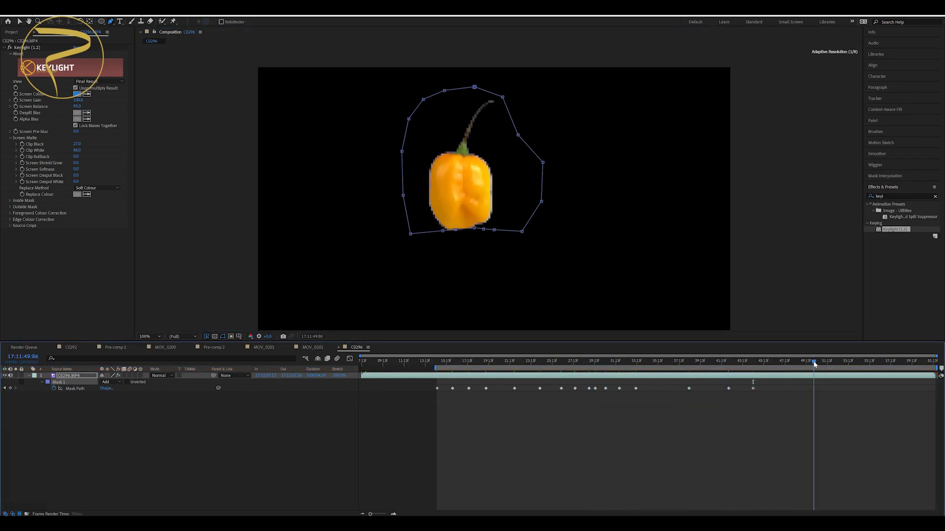
# - Play back the rotoscoped pepper from the start and restore the red solid behind it
pyautogui.press('Home')
pyautogui.press('space')
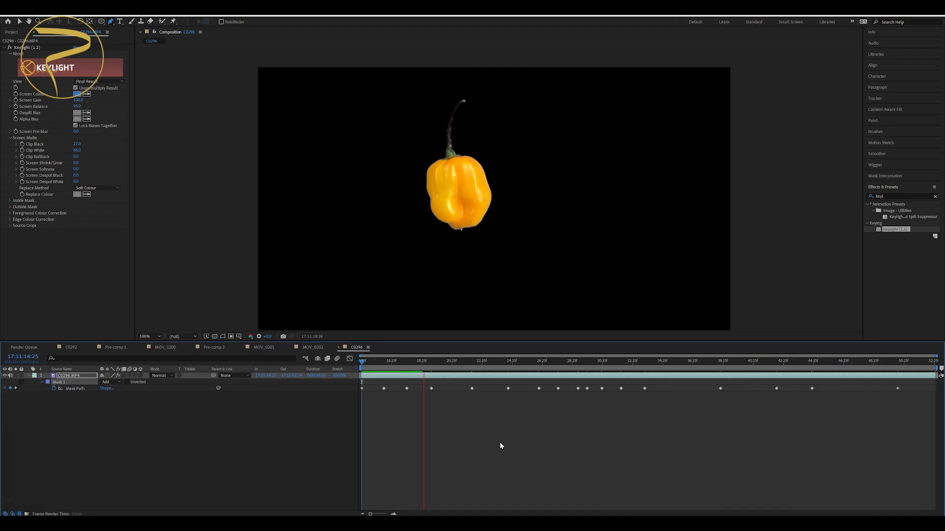
pyautogui.hotkey('ctrl', 'z')
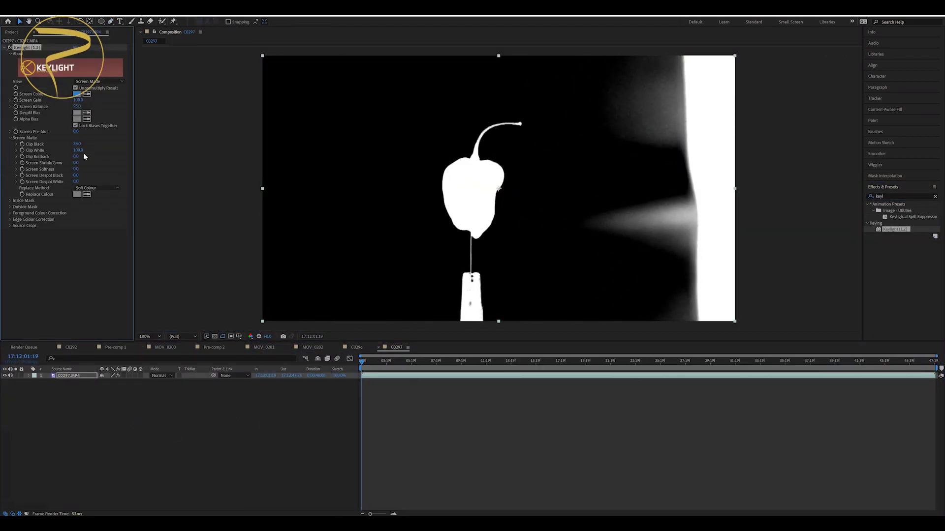
# - Check the red pepper and lime masks at later frames, then preview the rotoscoped lime
pyautogui.moveTo(362, 360); pyautogui.dragTo(435, 363)
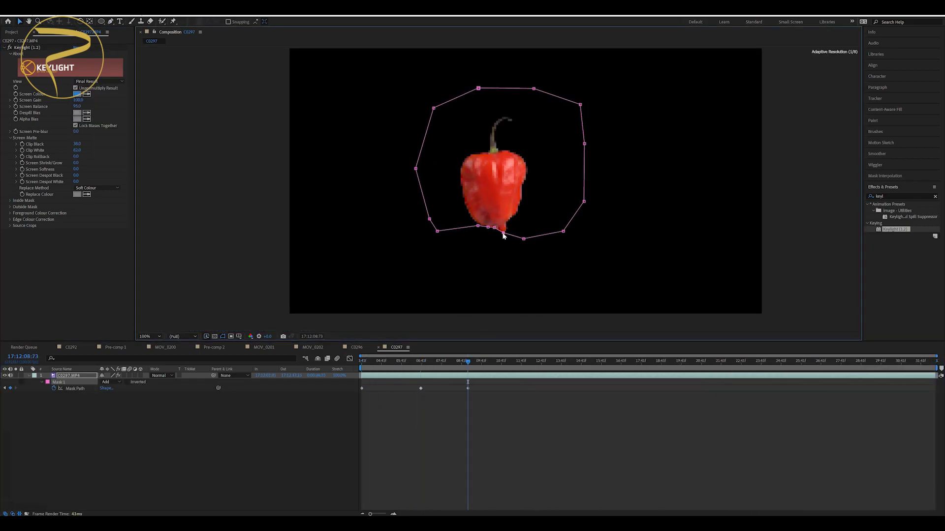
pyautogui.moveTo(480, 362); pyautogui.dragTo(387, 367)
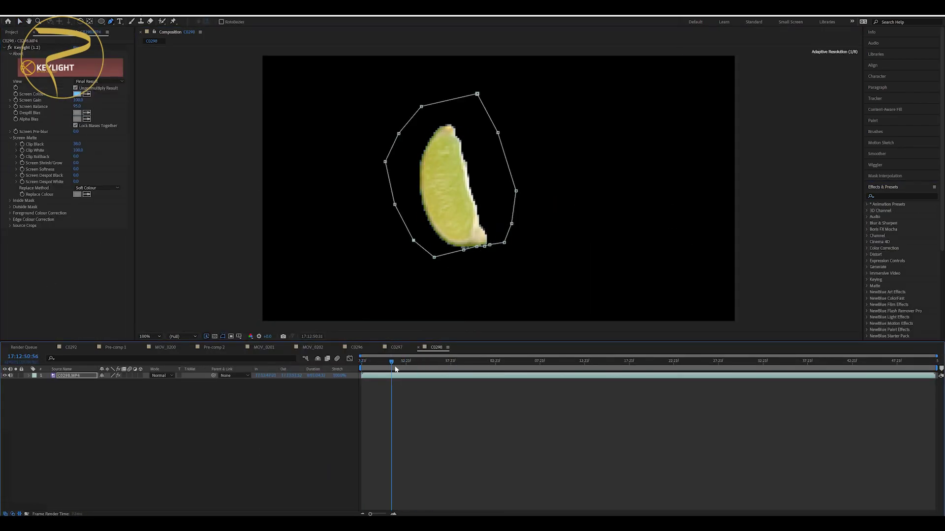
pyautogui.click(579, 362)
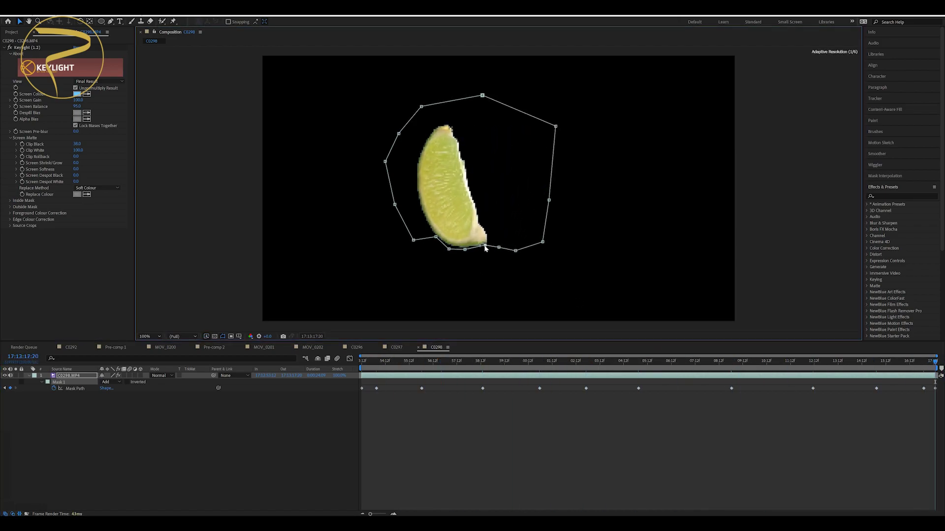
pyautogui.press('space')
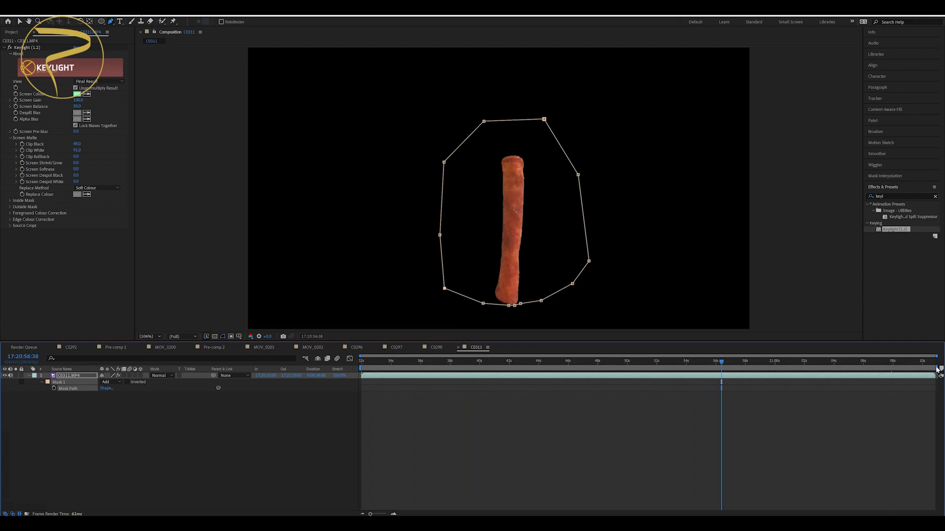
# - Add a second mask at the chip's bottom and preview the keyed chip with outlines hidden
pyautogui.moveTo(505, 303); pyautogui.dragTo(510, 313)
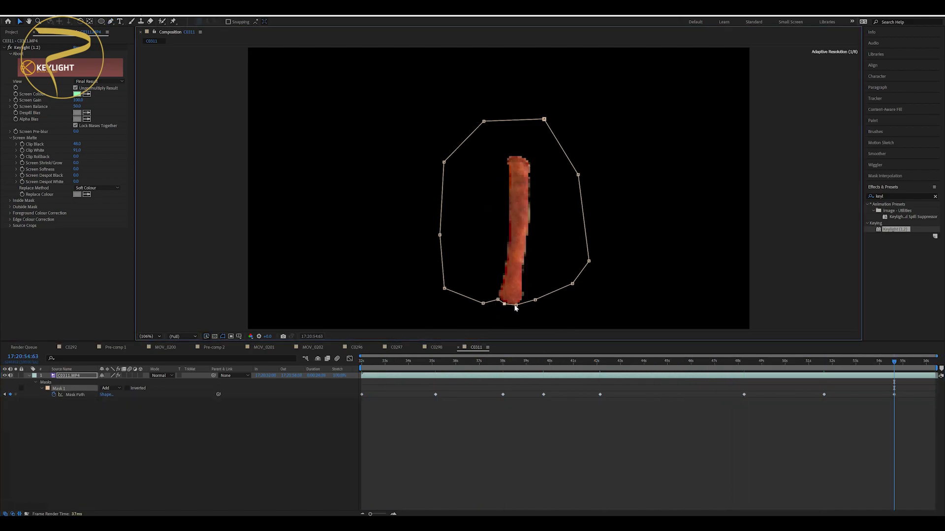
pyautogui.click(657, 403)
pyautogui.press('space')
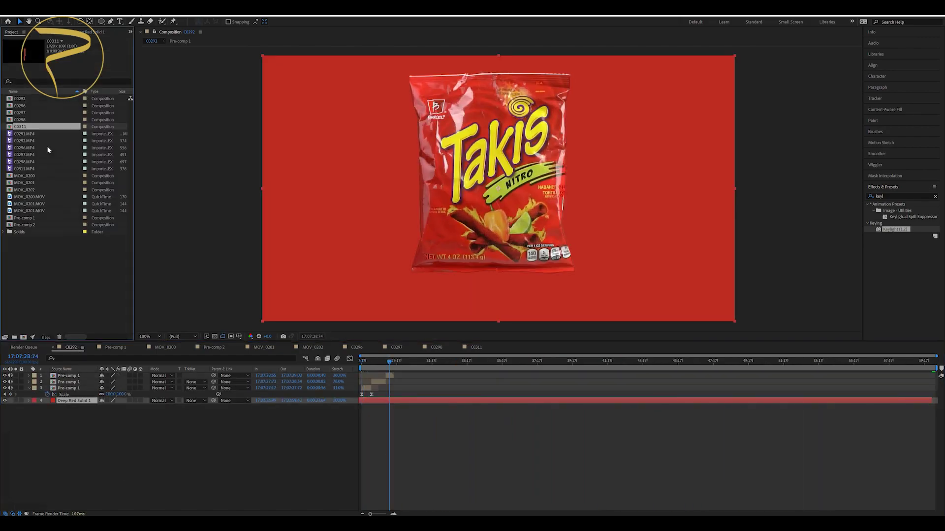
# - Add the keyed clips to the Takis composition, scale the chip layer, and duplicate the ingredients
pyautogui.moveTo(45, 113); pyautogui.dragTo(70, 392)
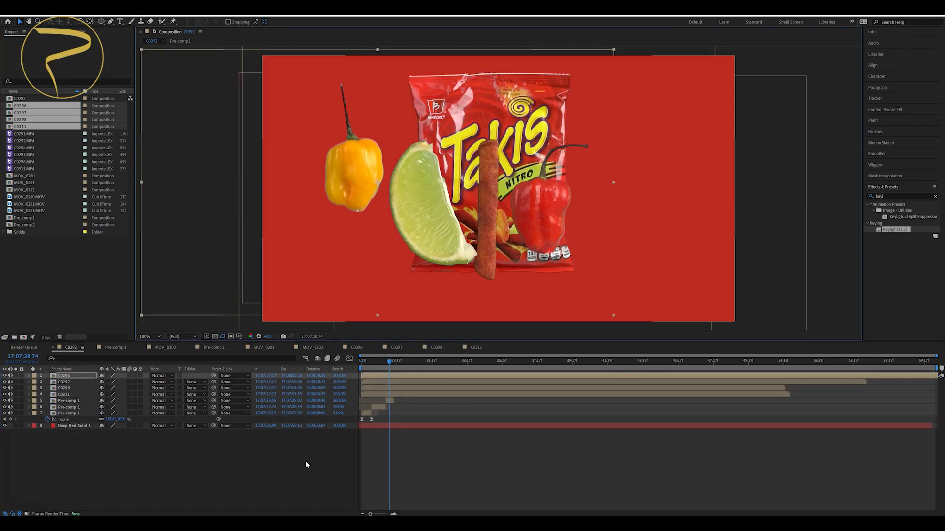
pyautogui.click(487, 186)
pyautogui.press('s')
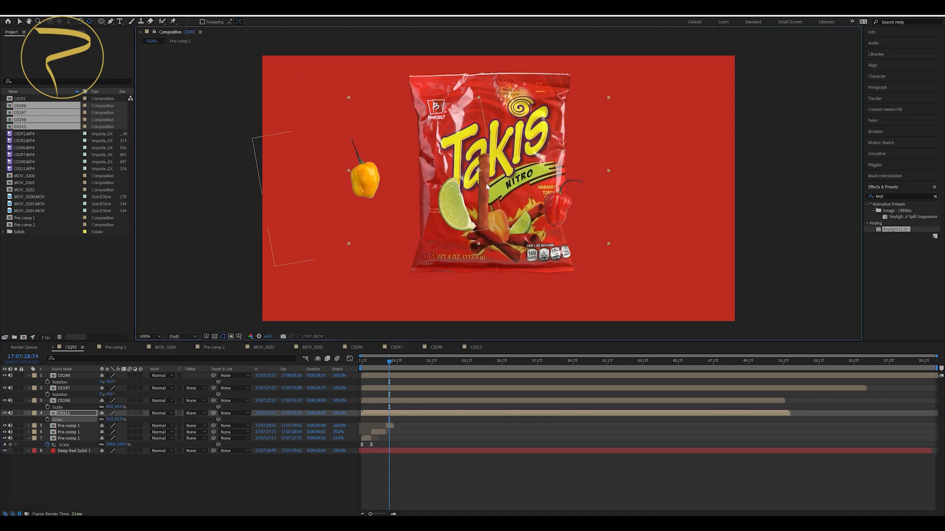
pyautogui.hotkey('ctrl', 'd')
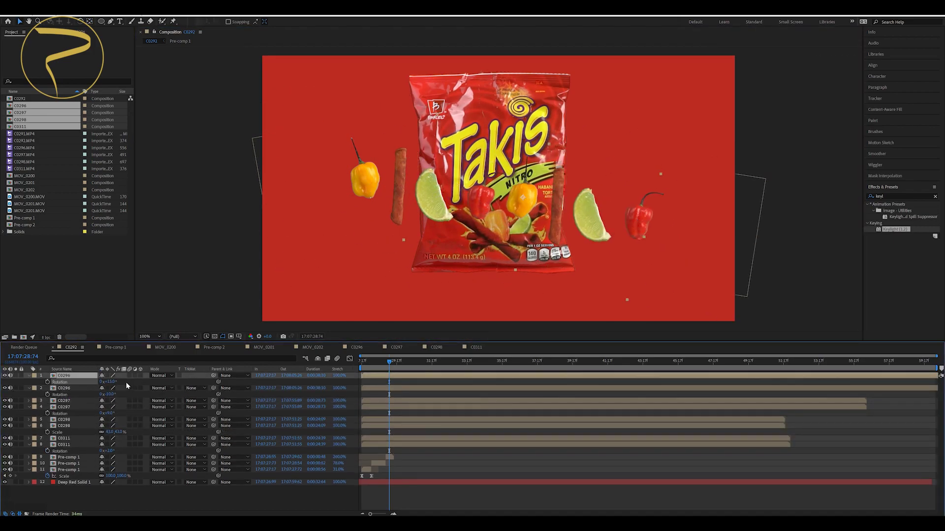
pyautogui.moveTo(64, 388); pyautogui.dragTo(64, 468)
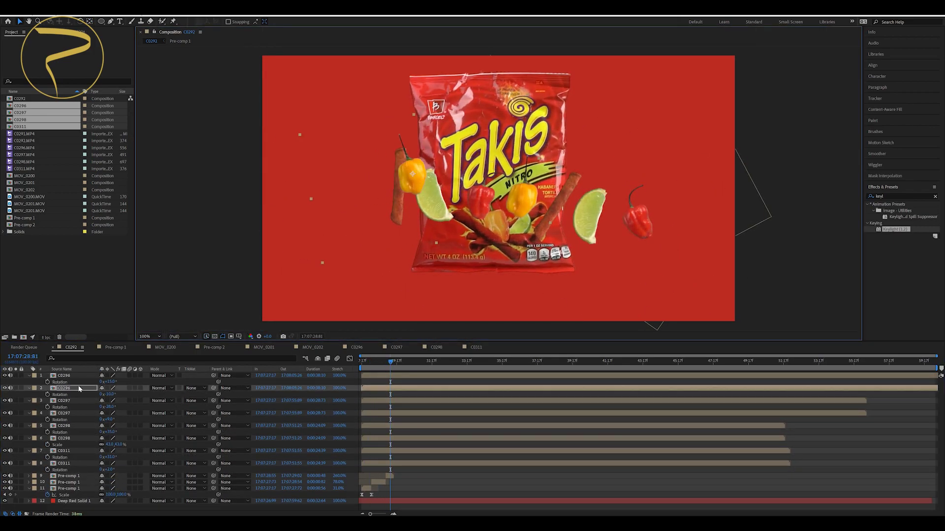
# - Undo the layer rearrangements, then redo until the Takis bag is back in front
pyautogui.hotkey('ctrl', 'z')
pyautogui.hotkey('ctrl', 'z')
pyautogui.hotkey('ctrl', 'z')
pyautogui.hotkey('ctrl', 'z')
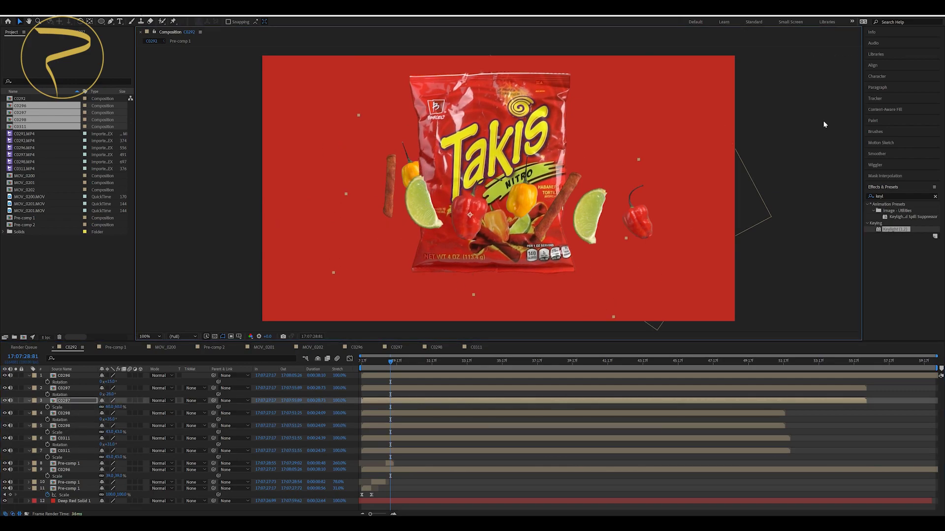
pyautogui.hotkey('ctrl', 'z')
pyautogui.hotkey('ctrl', 'z')
pyautogui.hotkey('ctrl', 'z')
pyautogui.hotkey('ctrl', 'z')
pyautogui.hotkey('ctrl', 'z')
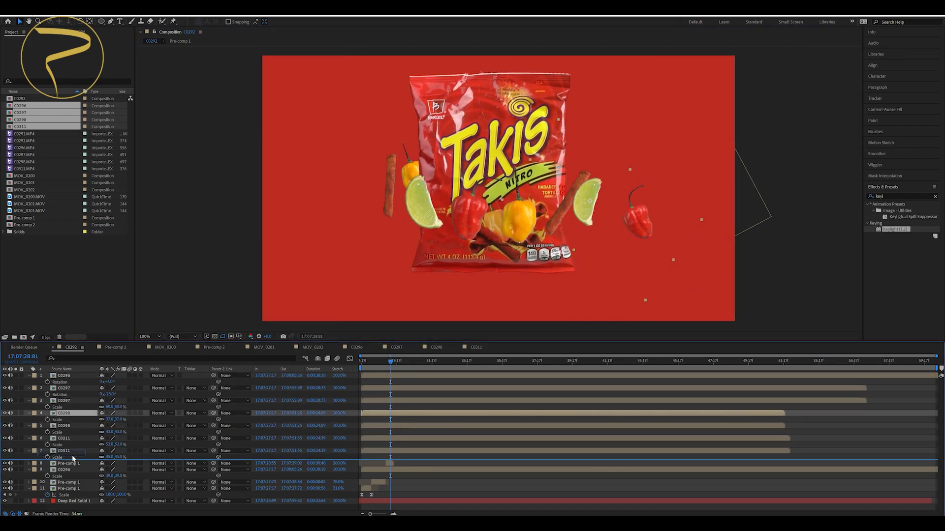
pyautogui.hotkey('ctrl', 'z')
pyautogui.hotkey('ctrl', 'z')
pyautogui.hotkey('ctrl', 'z')
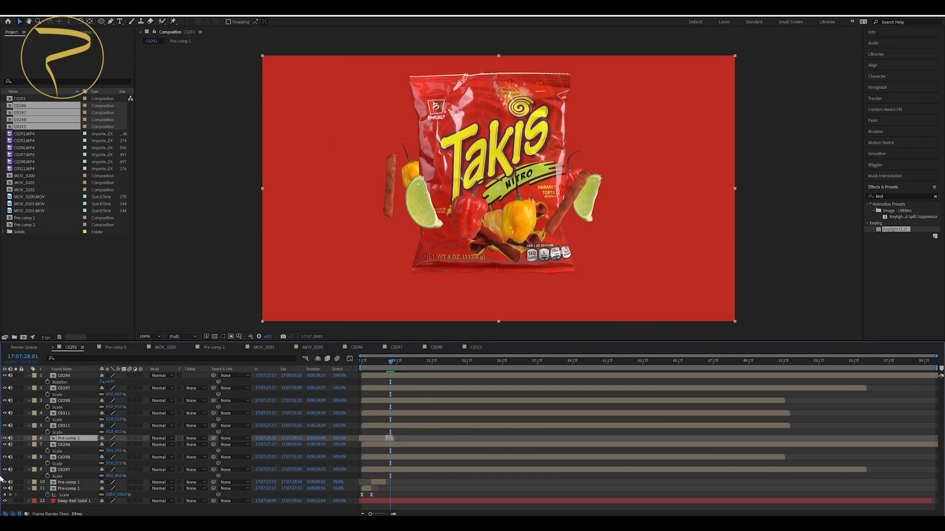
pyautogui.hotkey('ctrl', 'z')
pyautogui.hotkey('ctrl', 'z')
pyautogui.hotkey('ctrl', 'z')
pyautogui.hotkey('ctrl', 'z')
pyautogui.hotkey('ctrl', 'z')
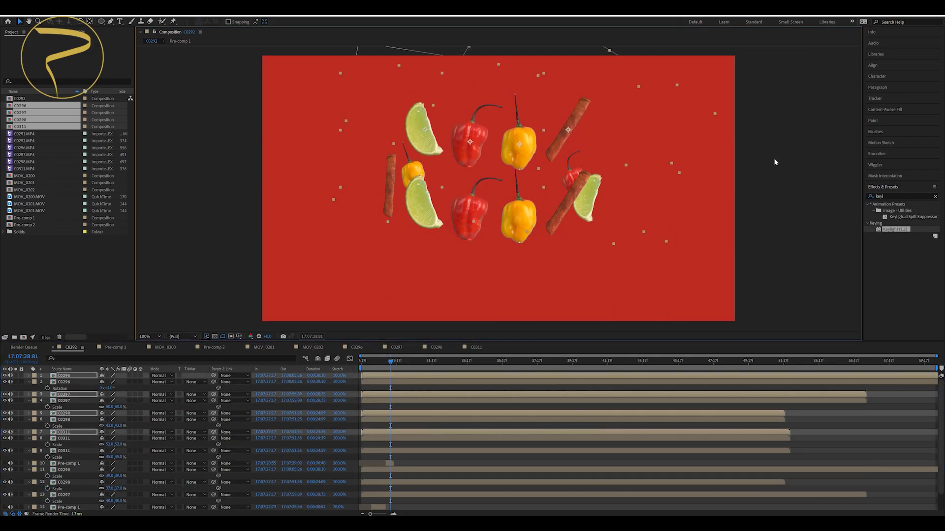
pyautogui.hotkey('ctrl', 'z')
pyautogui.hotkey('ctrl', 'z')
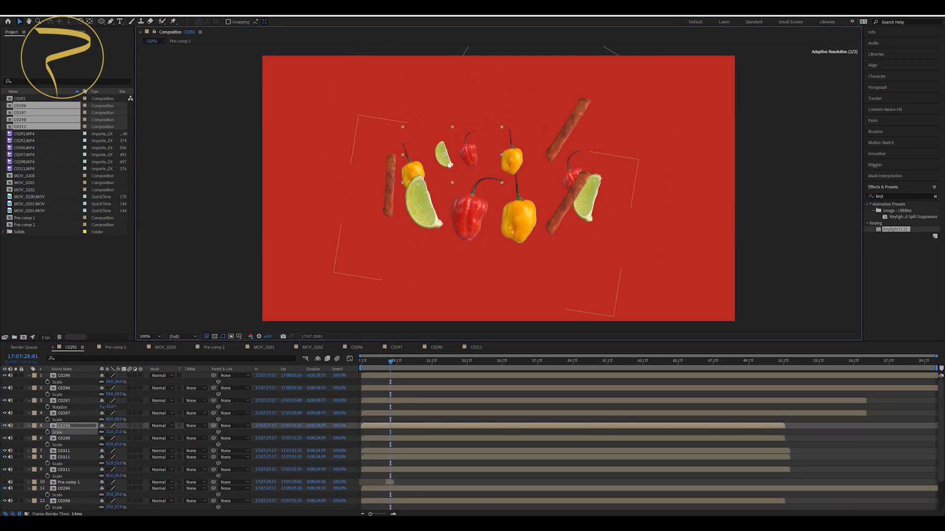
pyautogui.hotkey('ctrl', 'z')
pyautogui.hotkey('ctrl', 'shift', 'z')
pyautogui.hotkey('ctrl', 'shift', 'z')
pyautogui.hotkey('ctrl', 'shift', 'z')
pyautogui.hotkey('ctrl', 'shift', 'z')
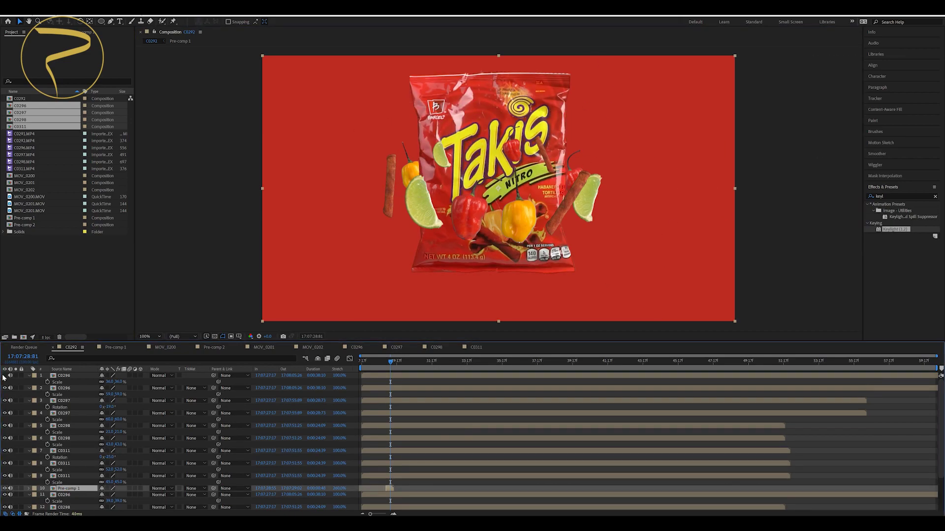
pyautogui.click(82, 347)
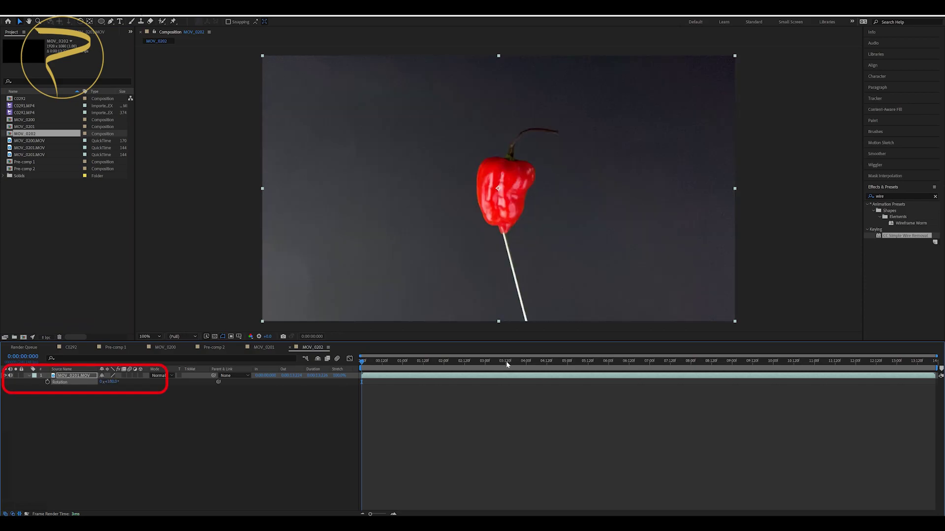
# - Rotate the pepper footage 180° and trim the composition to a work area ending near 9 seconds
pyautogui.click(711, 360)
pyautogui.press('b')
pyautogui.click(741, 362)
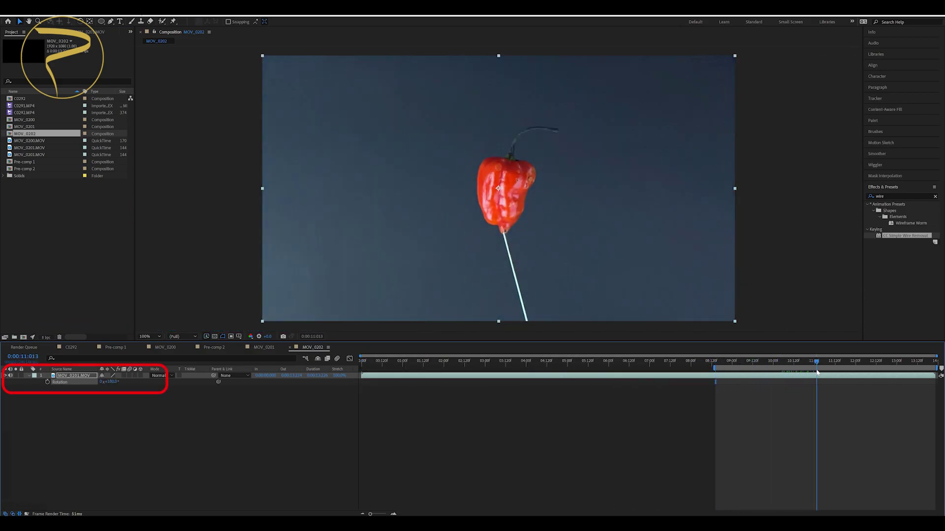
pyautogui.press('n')
pyautogui.rightClick(817, 369)
pyautogui.click(836, 389)
pyautogui.click(892, 196)
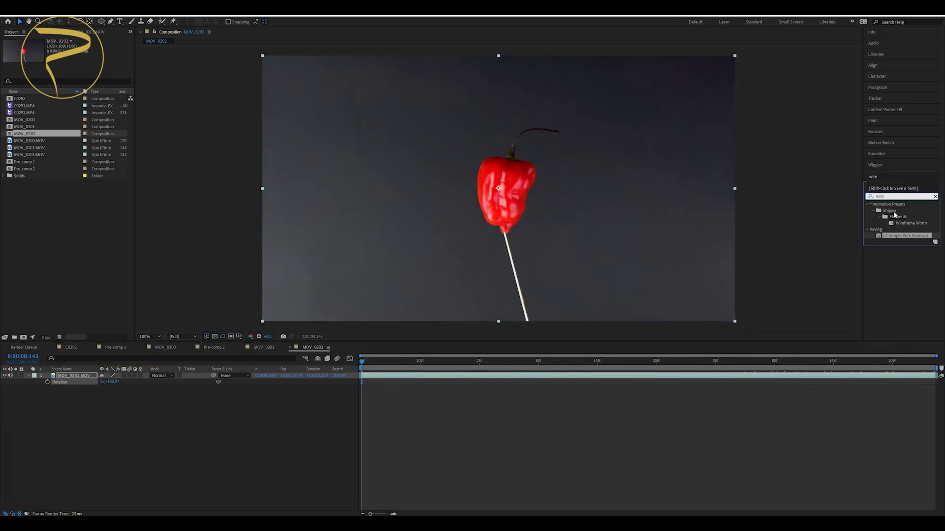
# - Apply CC Simple Wire Removal to the pepper, then add an adjustment layer with Fast Box Blur
pyautogui.doubleClick(905, 235)
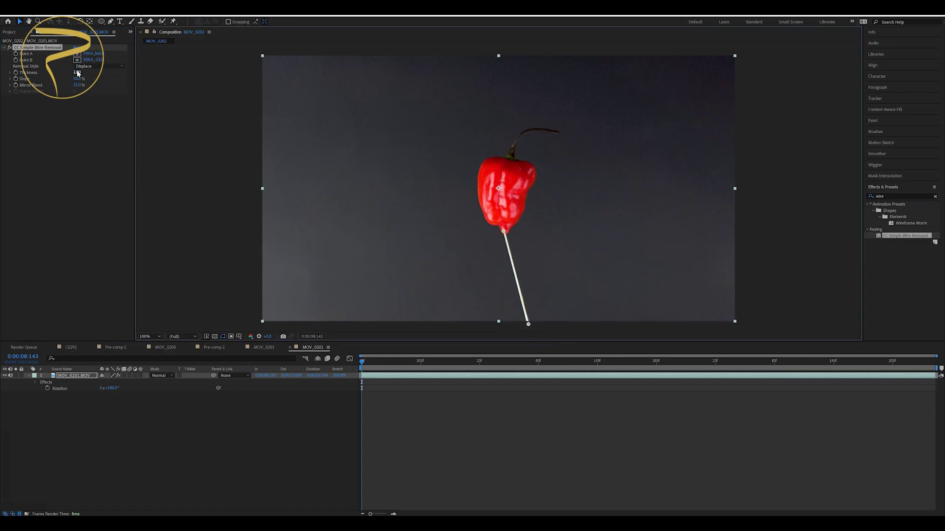
pyautogui.press('space')
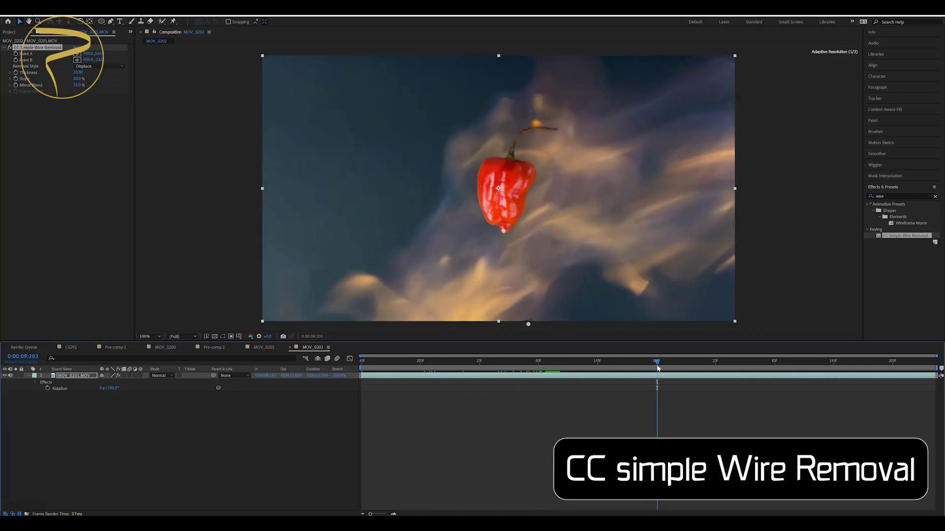
pyautogui.rightClick(110, 439)
pyautogui.click(148, 410)
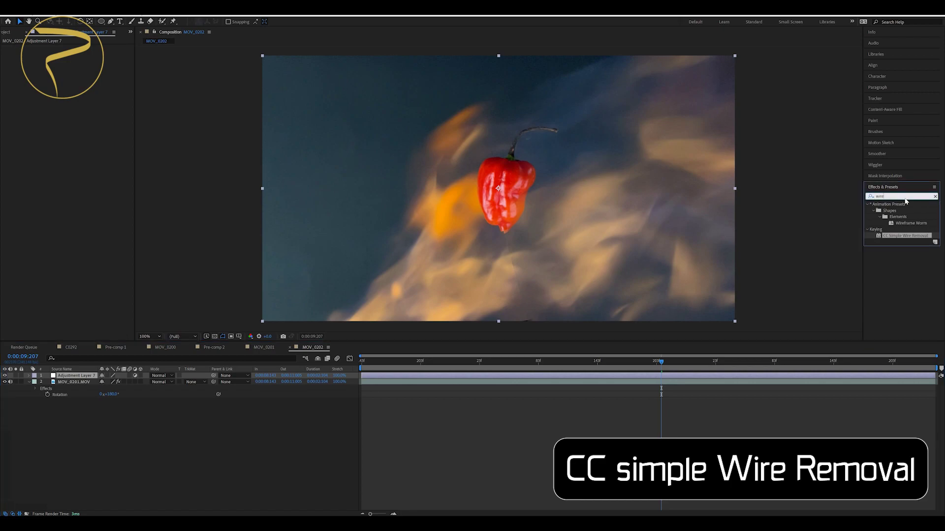
pyautogui.doubleClick(878, 197)
pyautogui.write('fast')
pyautogui.moveTo(902, 217); pyautogui.dragTo(74, 63)
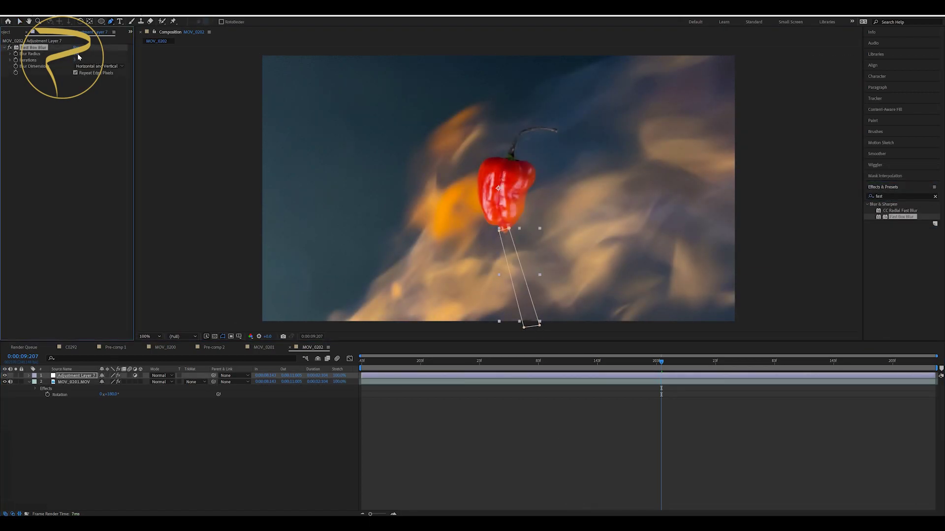
# - Raise the adjustment layer's mask feather from 17 to 22 and preview the pepper
pyautogui.click(231, 336)
pyautogui.press('f')
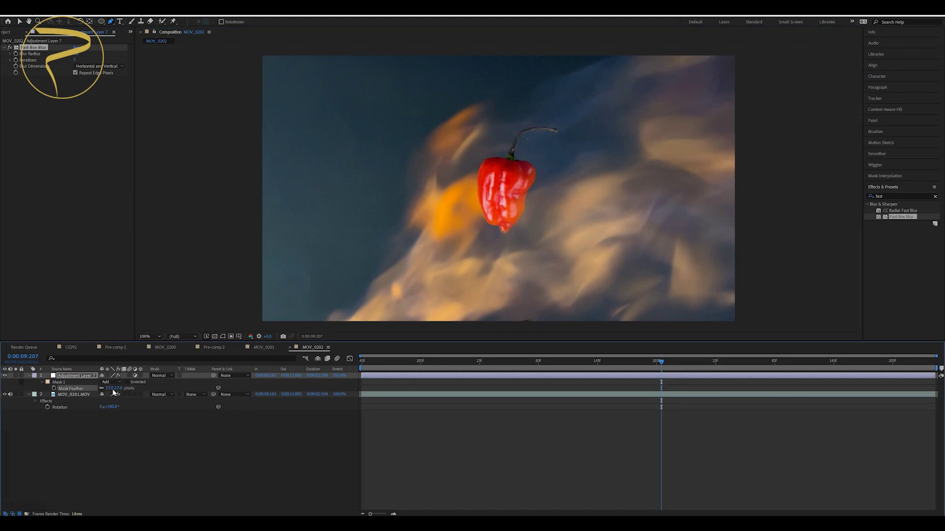
pyautogui.moveTo(112, 392); pyautogui.dragTo(118, 392)
pyautogui.click(430, 266)
pyautogui.press('space')
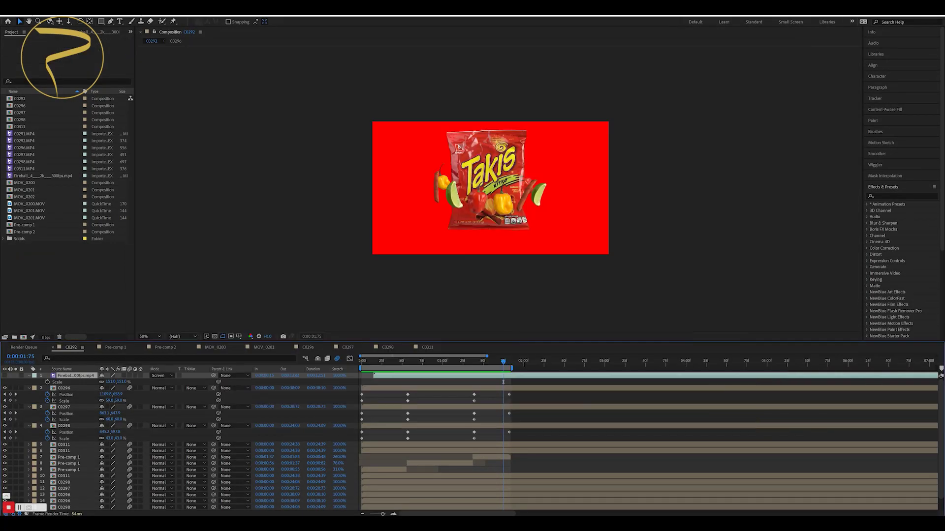
# - Build a composition from C0302.MP4, trim it to the work area, and paint a Roto Brush stroke on the potato
pyautogui.moveTo(24, 169); pyautogui.dragTo(23, 337)
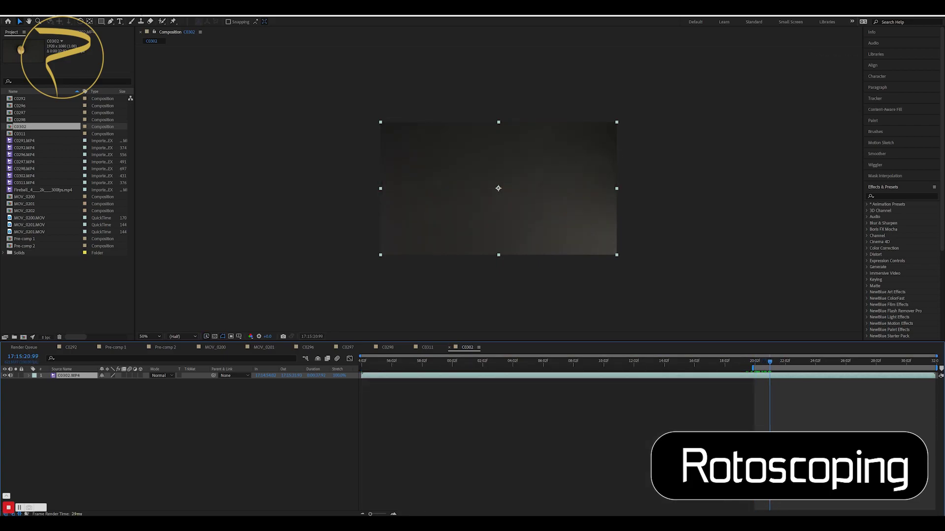
pyautogui.hotkey('ctrl', 'shift', 'x')
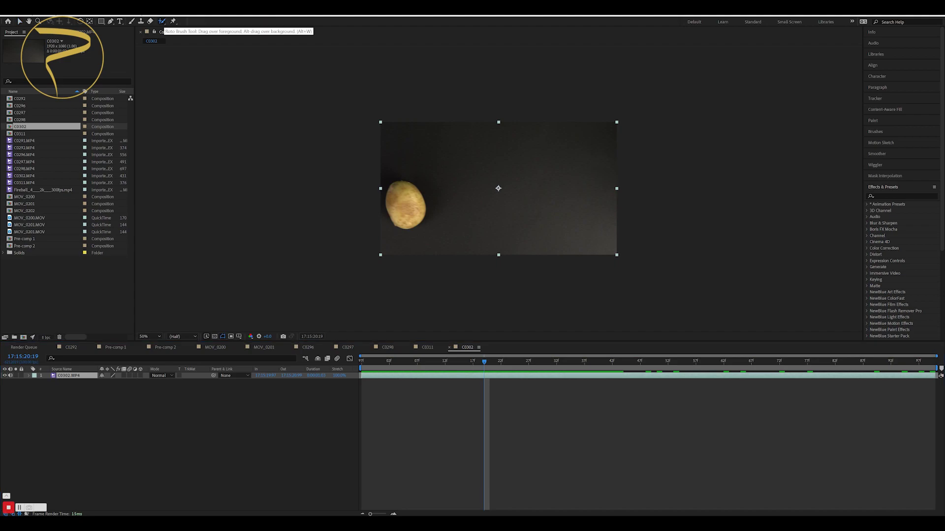
pyautogui.press('.')
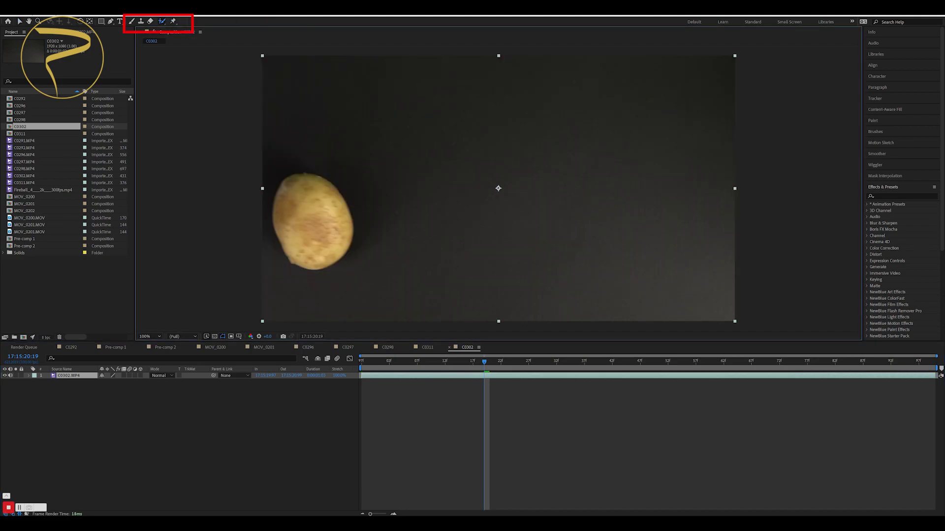
pyautogui.doubleClick(312, 222)
pyautogui.moveTo(300, 165); pyautogui.dragTo(298, 205)
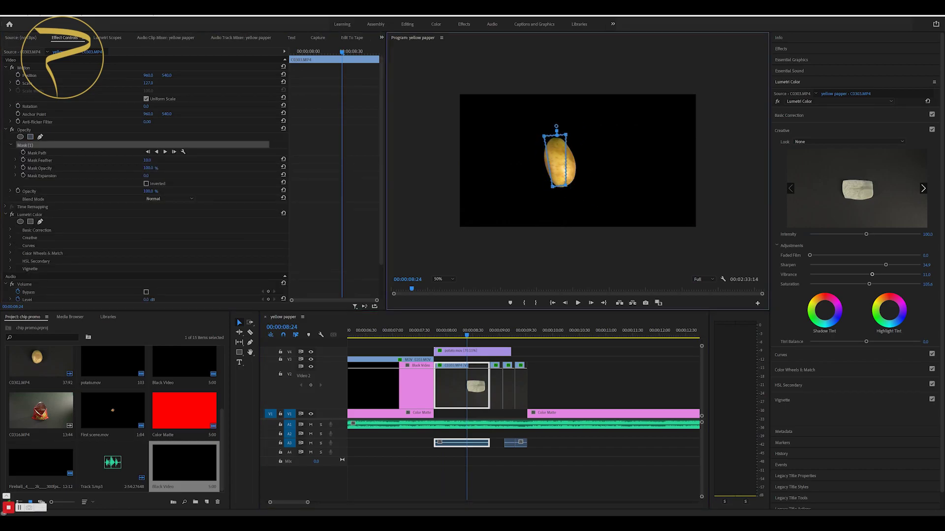
# - Adjust the C0303 potato mask on the next frame, return to 00:00:08:30, and play it back
pyautogui.press('Right')
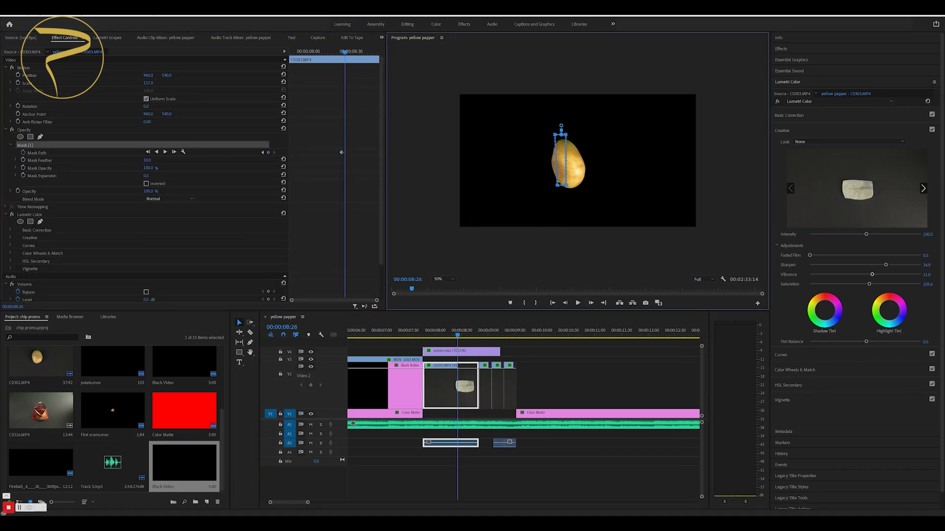
pyautogui.click(461, 332)
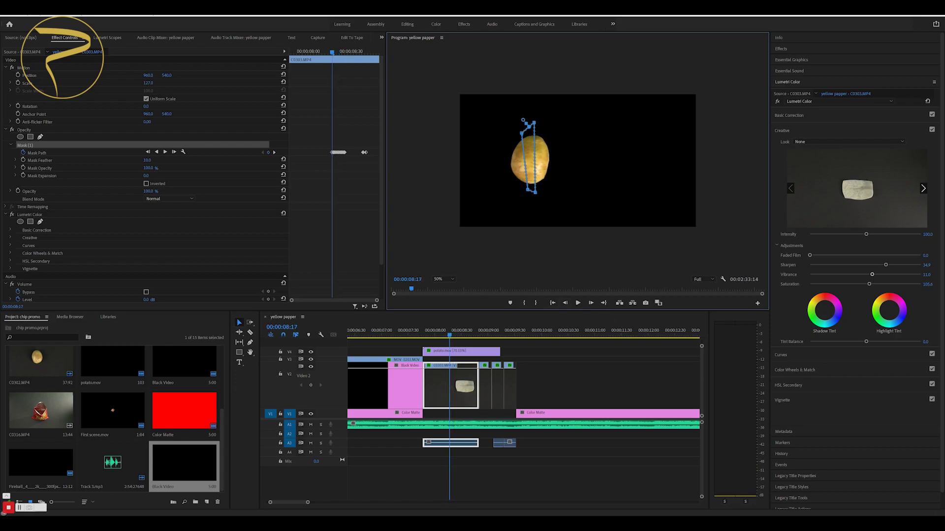
pyautogui.press('space')
pyautogui.press('space')
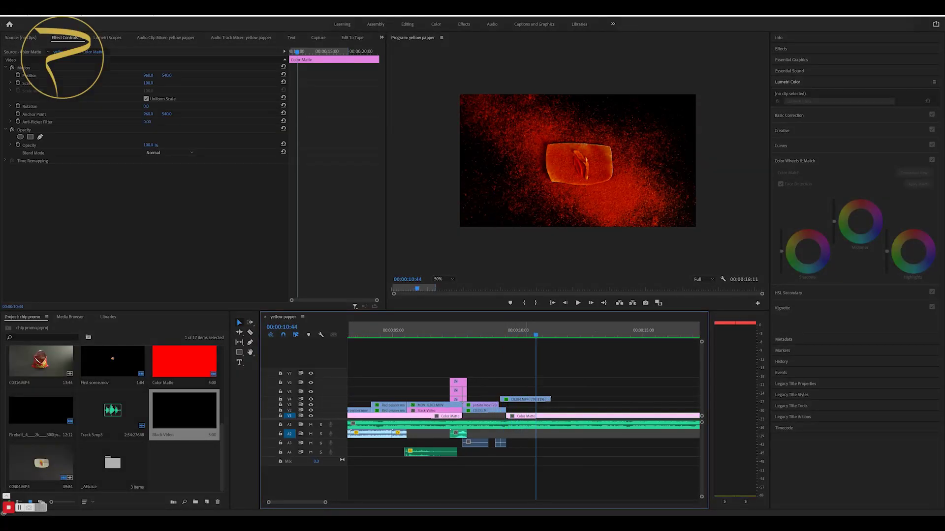
pyautogui.press('space')
# - Replace the red-dust chip shot with a linked After Effects composition and preview it
pyautogui.press('c')
pyautogui.rightClick(542, 197)
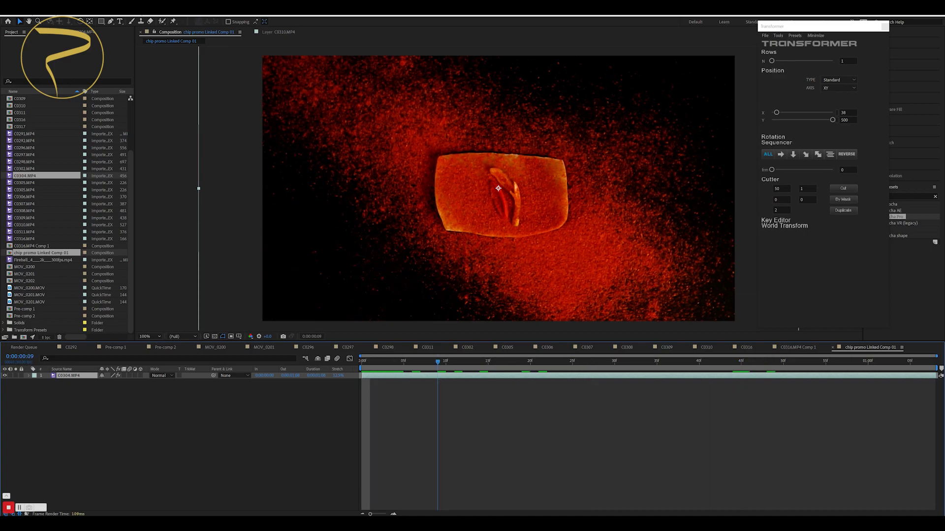
pyautogui.press('space')
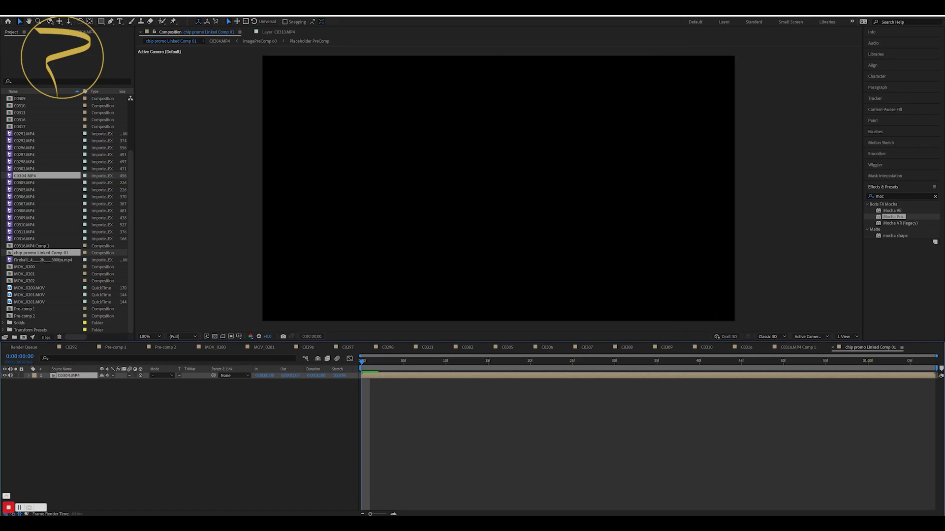
pyautogui.press('space')
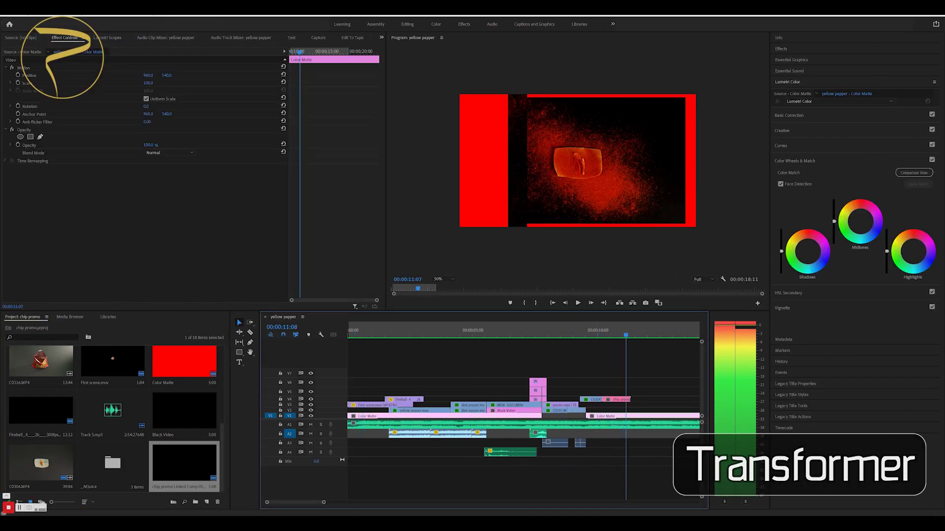
# - Reverse the chip promo clip's playback through Speed/Duration and play it back
pyautogui.press('space')
pyautogui.press('j')
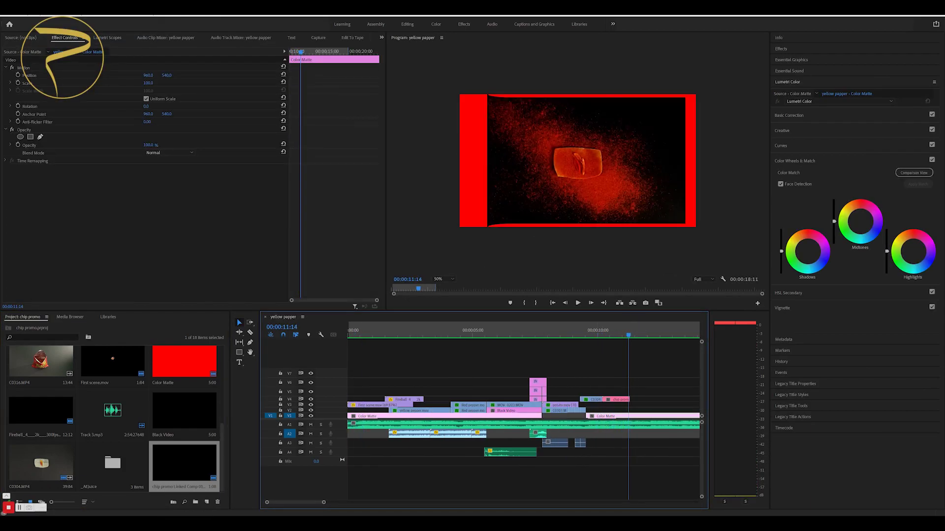
pyautogui.rightClick(621, 399)
pyautogui.click(645, 237)
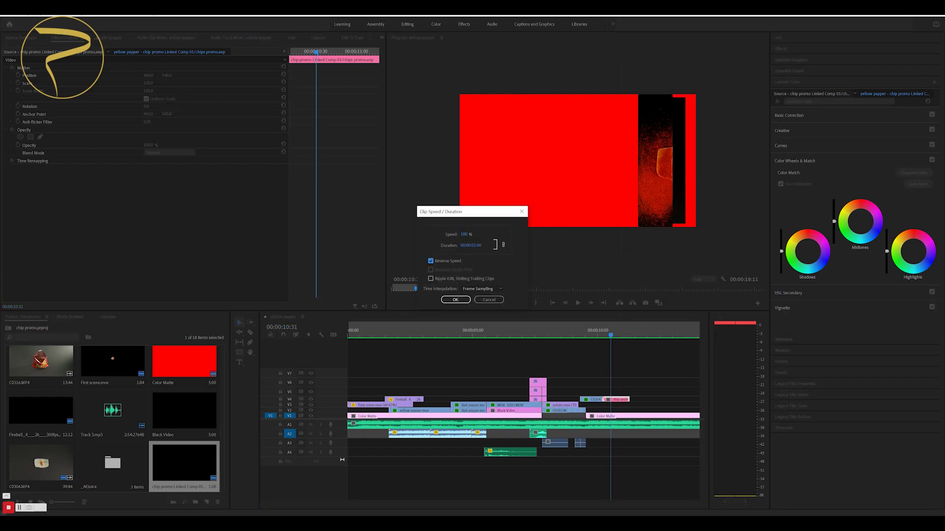
pyautogui.press('Return')
pyautogui.press('j')
pyautogui.press('k')
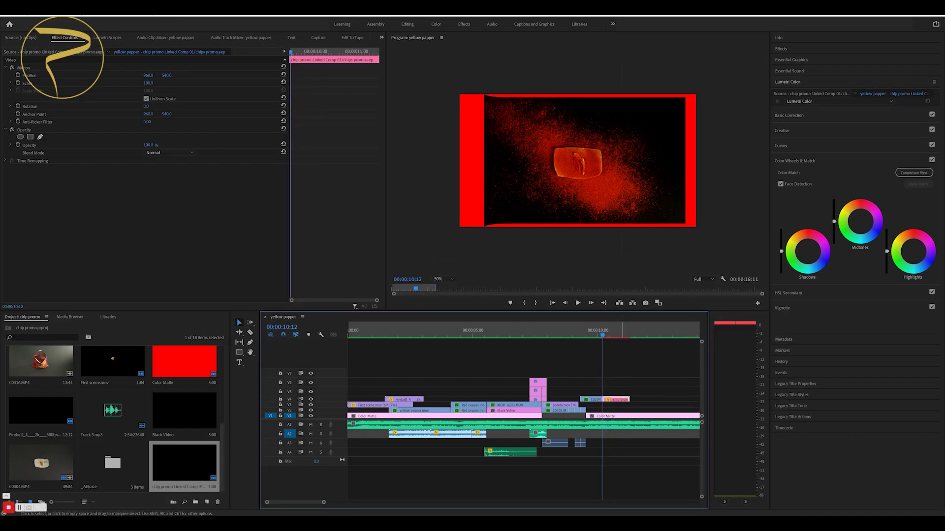
# - Set the chip clip's Scale to 71 and replay the shot to check its size
pyautogui.moveTo(147, 82); pyautogui.dragTo(152, 82)
pyautogui.press('Left')
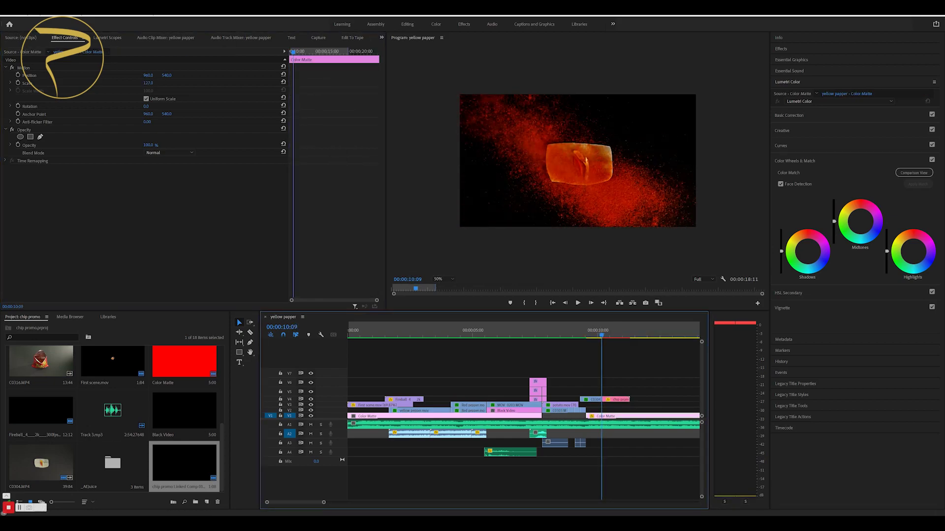
pyautogui.press('space')
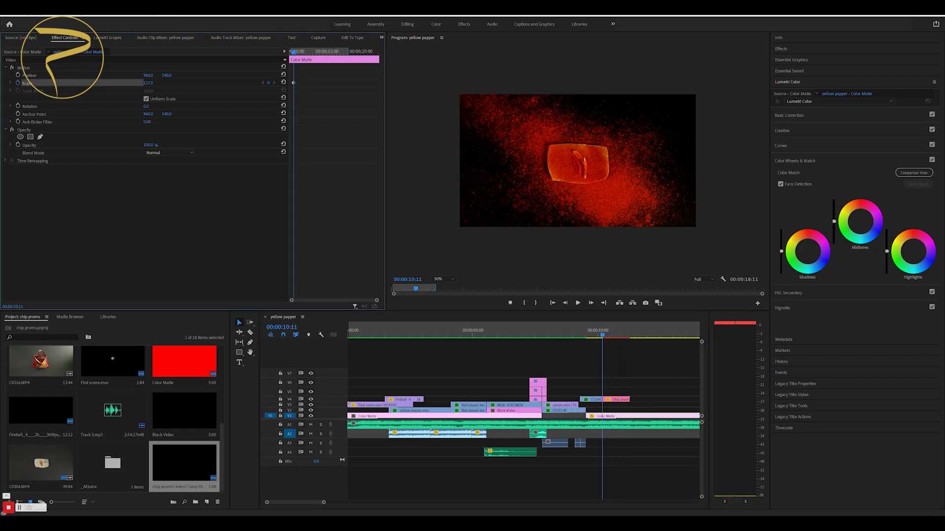
pyautogui.press('space')
pyautogui.write('71')
pyautogui.press('Return')
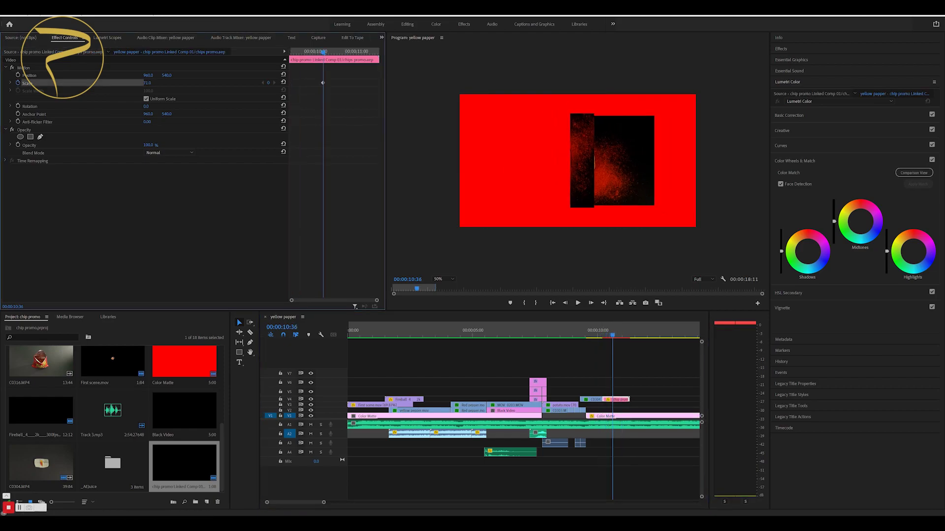
pyautogui.click(594, 330)
pyautogui.press('space')
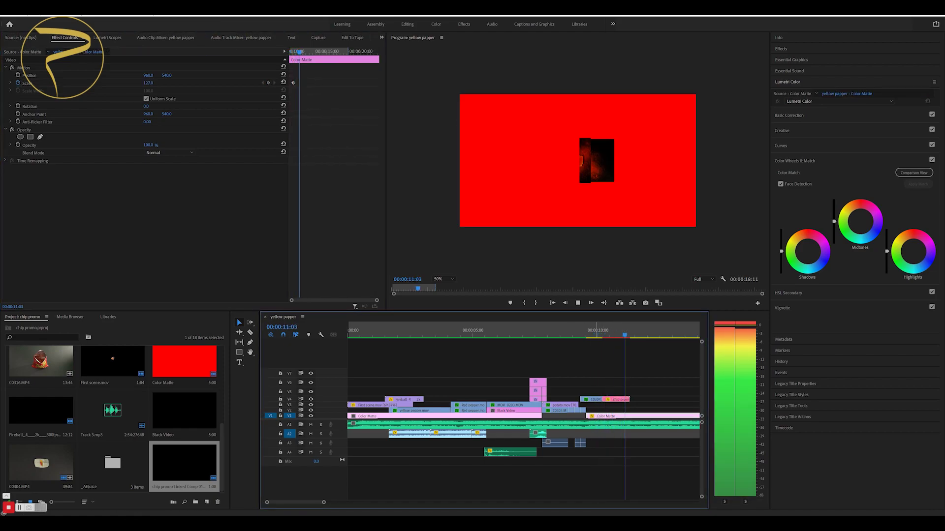
pyautogui.press('space')
pyautogui.press('Return')
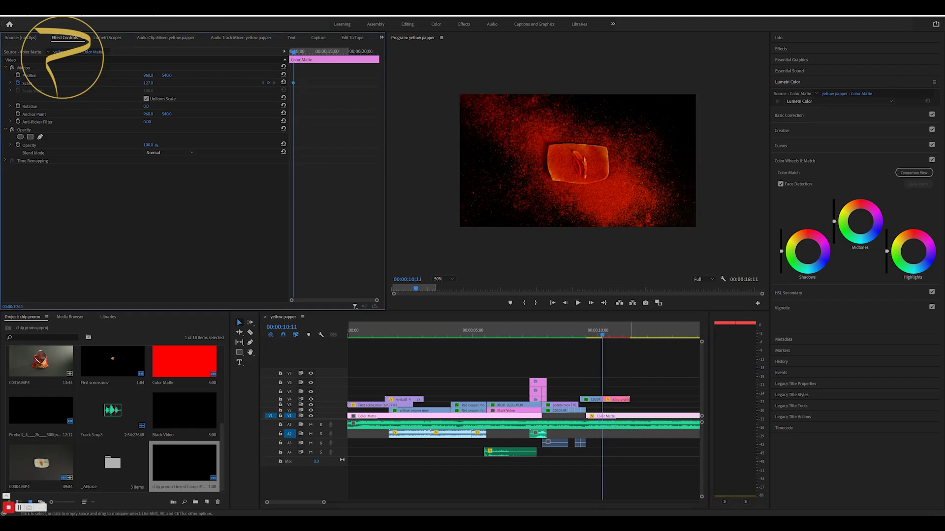
# - Jump to the Scale 34 keyframe at 10:36, enable Position animation, and review the shrink
pyautogui.click(274, 83)
pyautogui.click(17, 76)
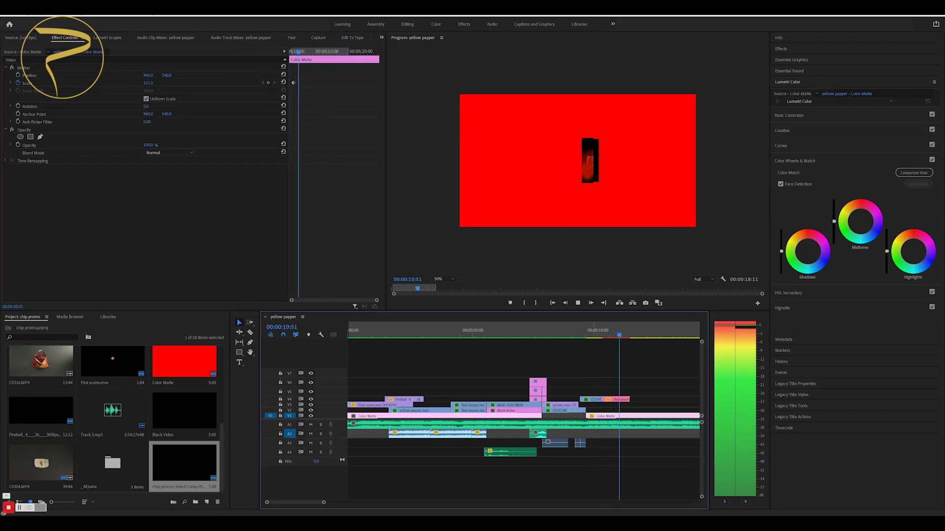
pyautogui.press('space')
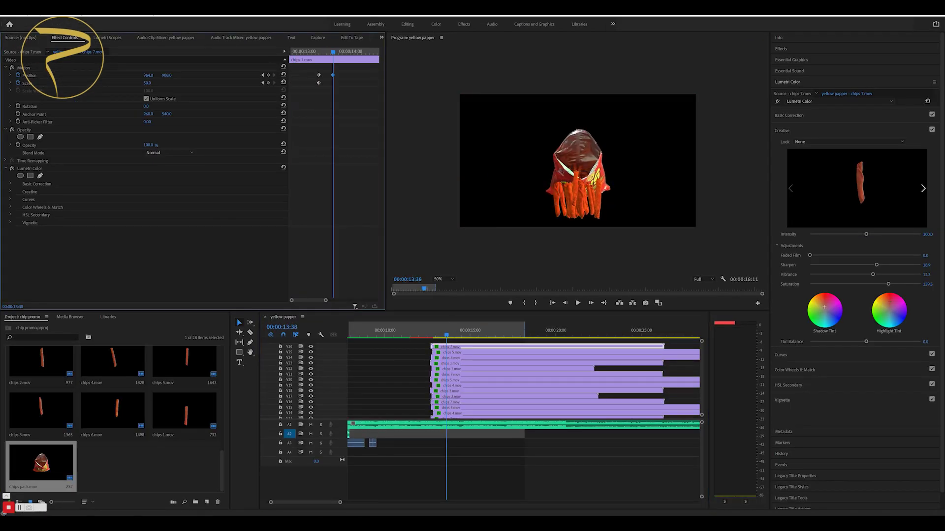
# - Inspect each stacked chip clip in turn, from chips 5.mov down to chips 4.mov
pyautogui.click(492, 353)
pyautogui.click(492, 363)
pyautogui.click(492, 374)
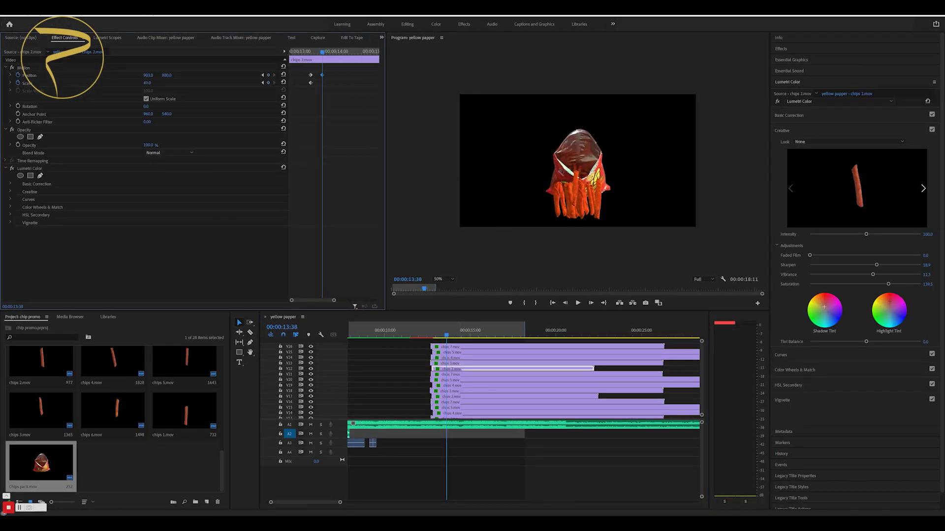
pyautogui.click(492, 386)
pyautogui.click(492, 396)
pyautogui.click(492, 402)
pyautogui.click(492, 408)
pyautogui.scroll(-3, 492, 384)
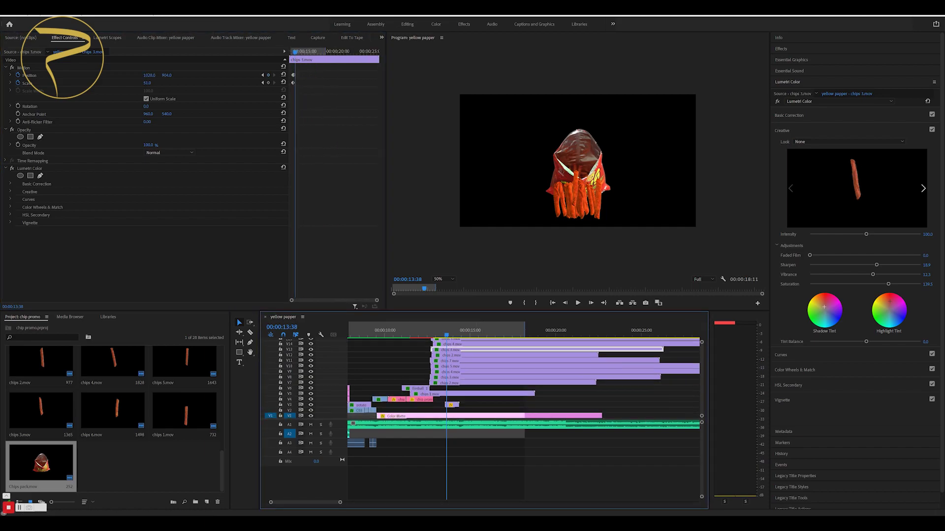
pyautogui.click(492, 350)
pyautogui.click(492, 355)
pyautogui.click(492, 372)
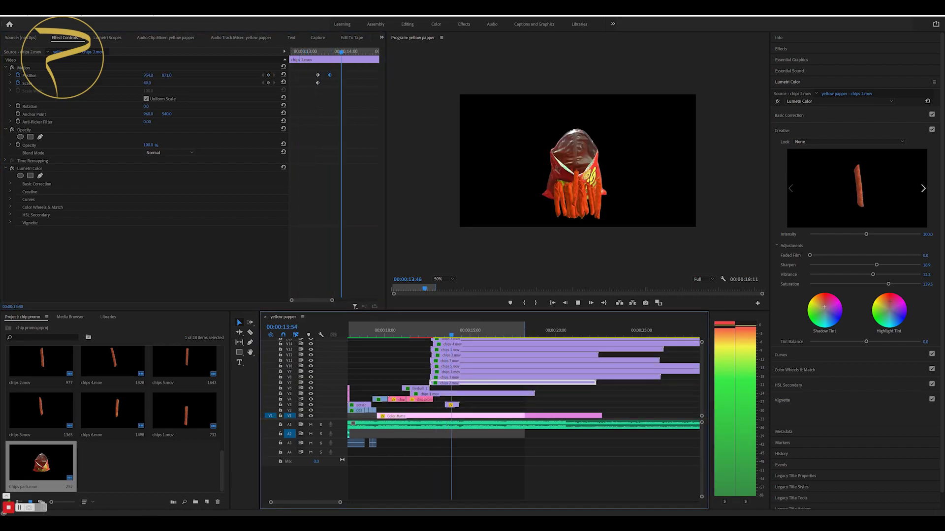
# - Select the chip clips, starting with chips 5.mov, and fit the whole sequence in the timeline
pyautogui.click(579, 172)
pyautogui.scroll(3, 492, 384)
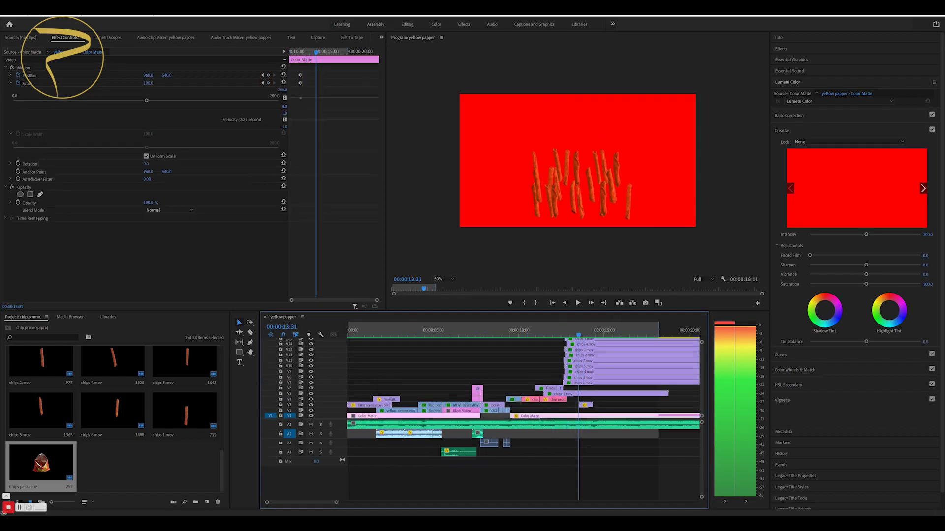
pyautogui.moveTo(555, 345); pyautogui.dragTo(497, 377)
pyautogui.press('-')
pyautogui.scroll(3, 496, 378)
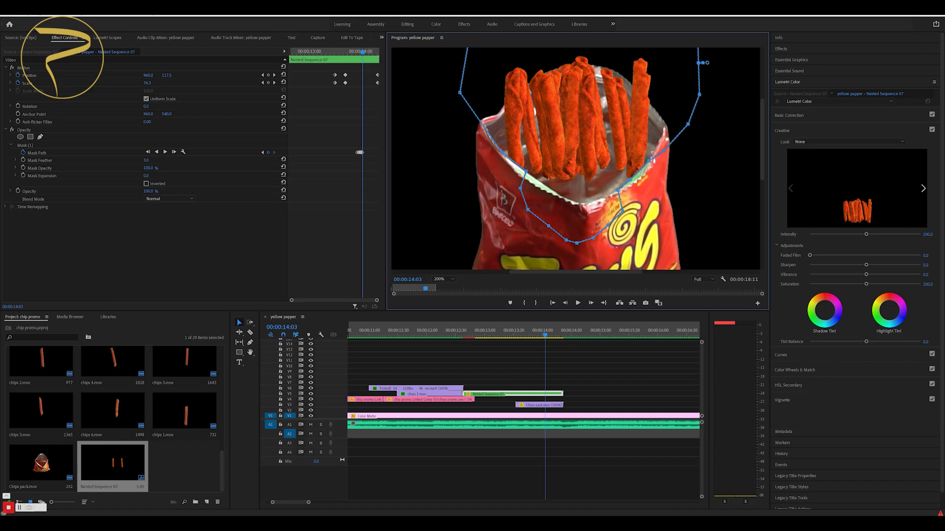
# - Step frame by frame from 14:03 to 14:16 at 400% zoom, reshaping the chips mask each frame
pyautogui.press('Right')
pyautogui.press('Right')
pyautogui.press('Right')
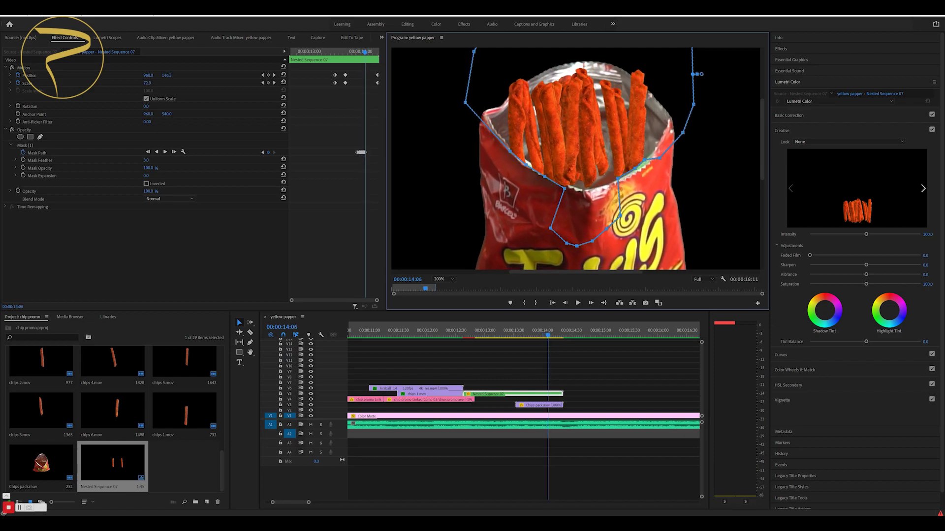
pyautogui.press('Right')
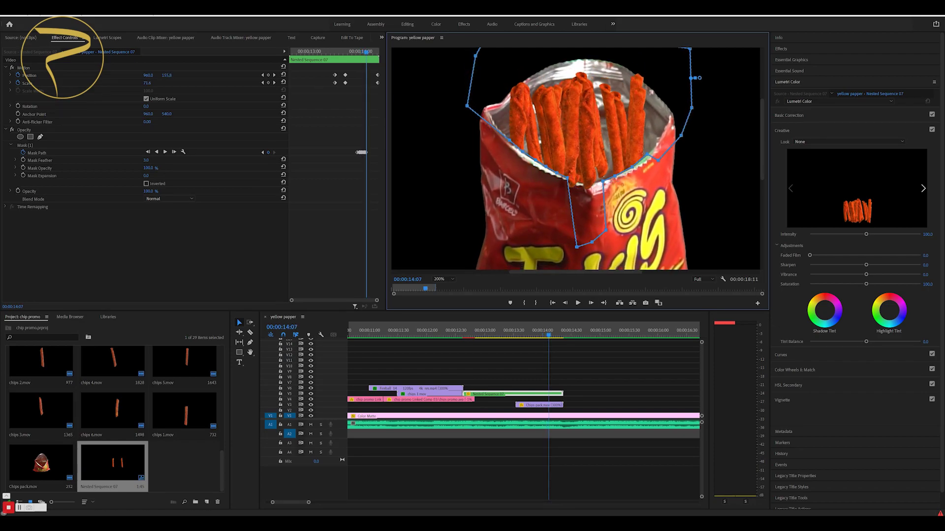
pyautogui.press('Right')
pyautogui.press('Right')
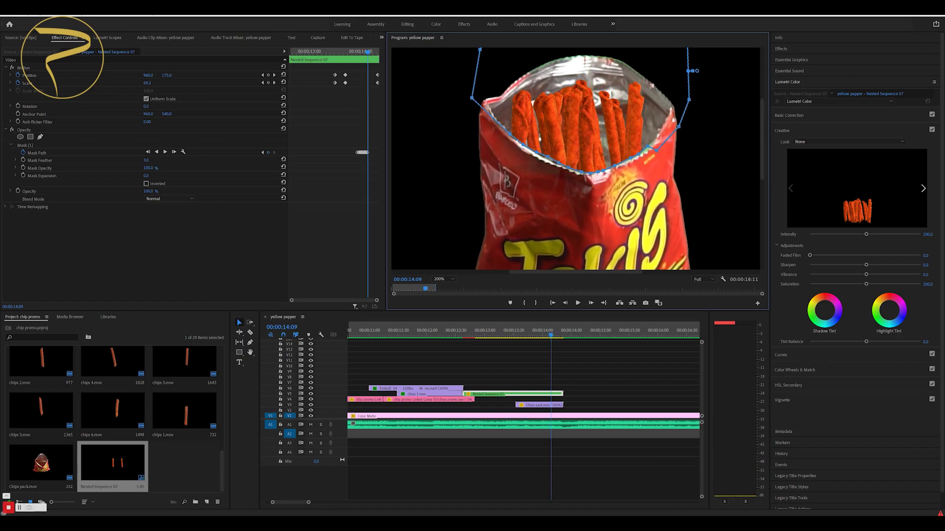
pyautogui.press('=')
pyautogui.press('Right')
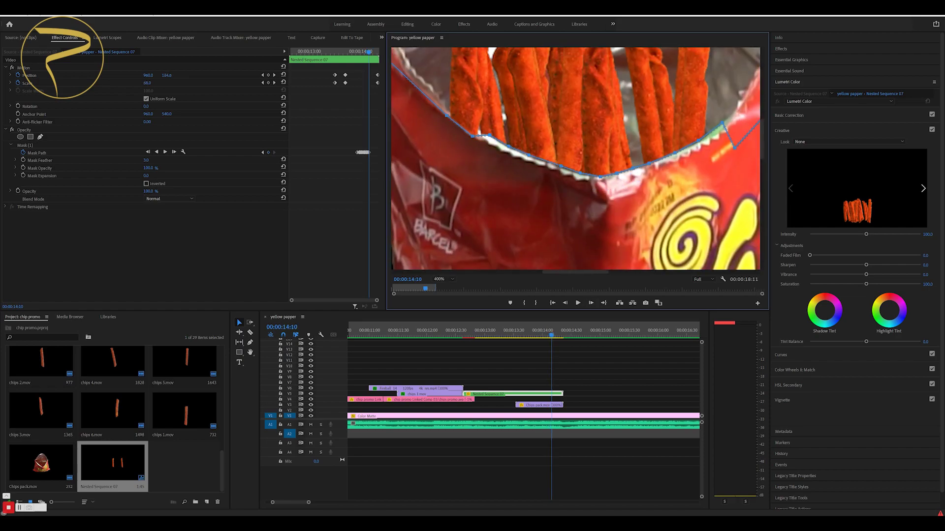
pyautogui.press('Right')
pyautogui.press('Right')
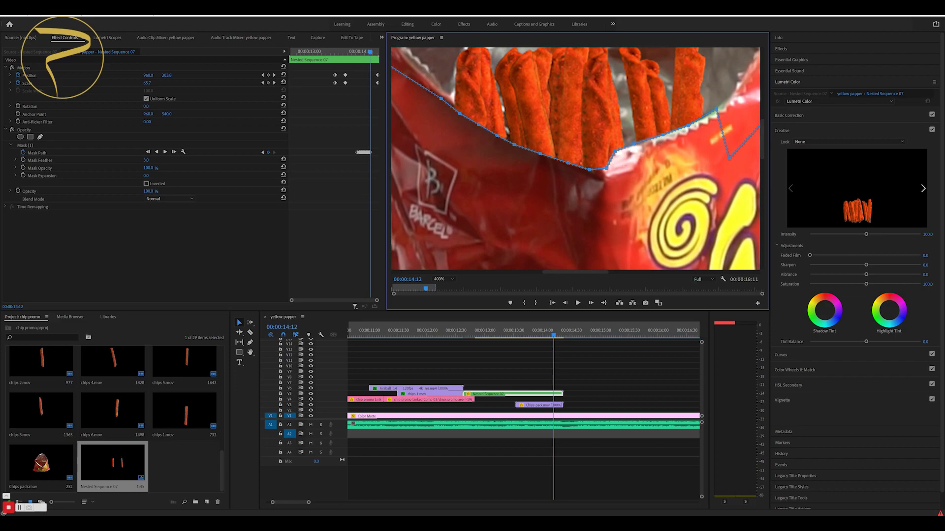
pyautogui.press('Right')
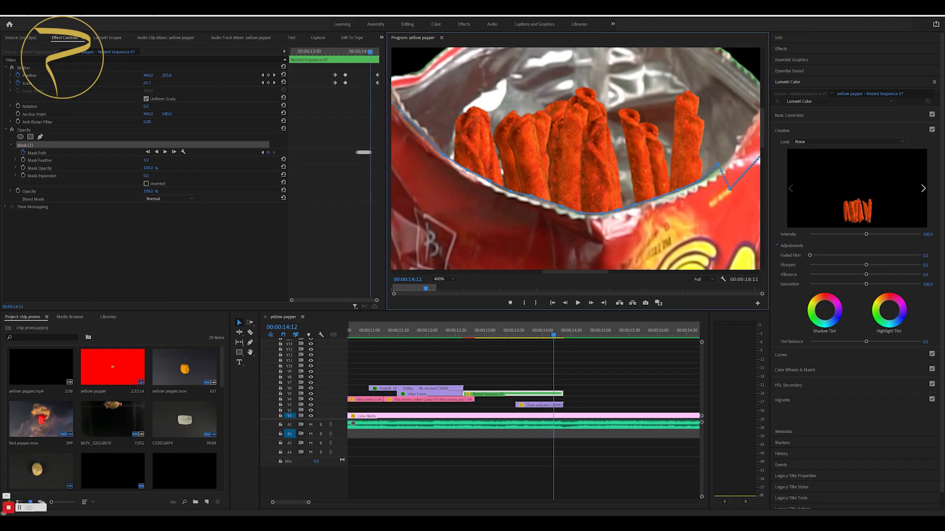
pyautogui.press('Right')
pyautogui.press('Right')
pyautogui.press('Right')
pyautogui.press('Right')
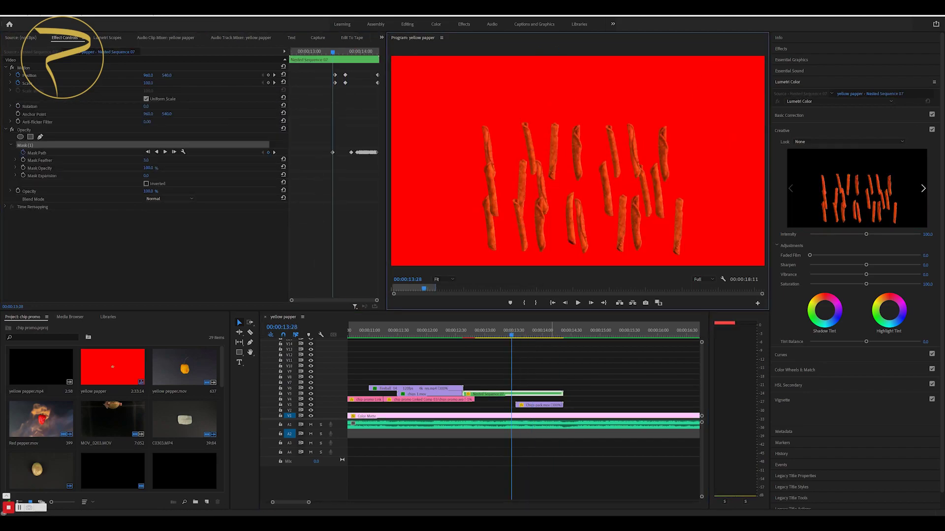
pyautogui.press('space')
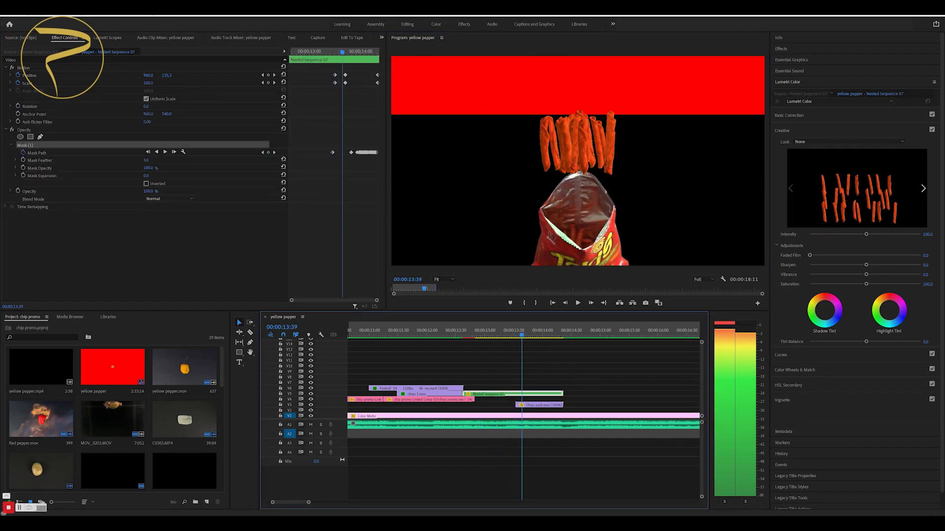
pyautogui.press('space')
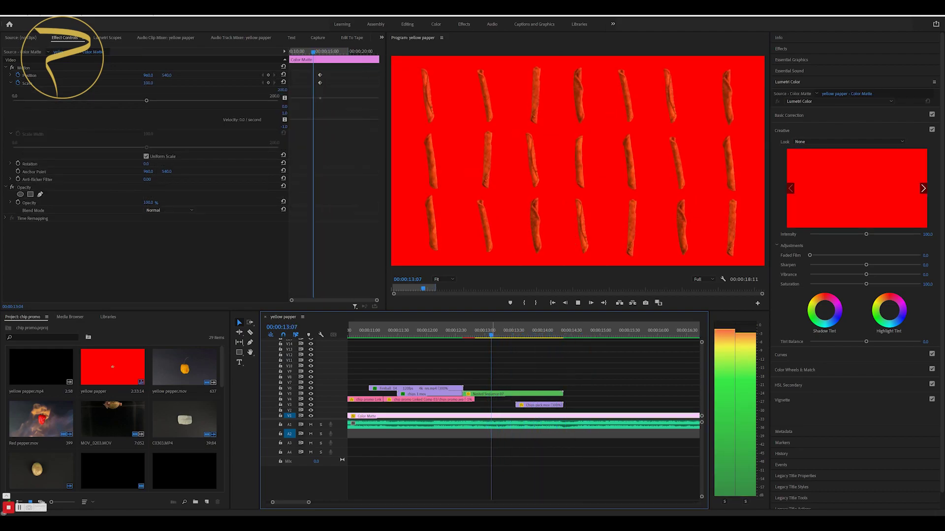
pyautogui.press('space')
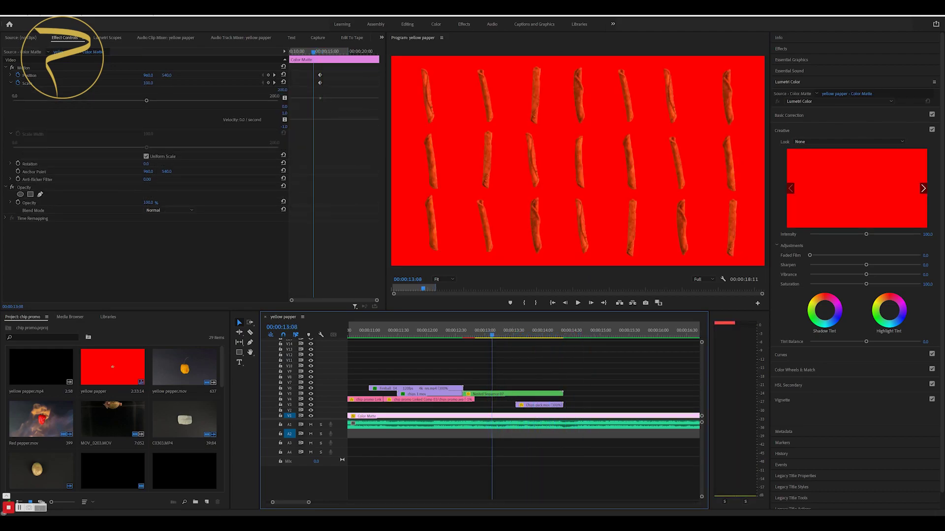
pyautogui.press('space')
pyautogui.press('space')
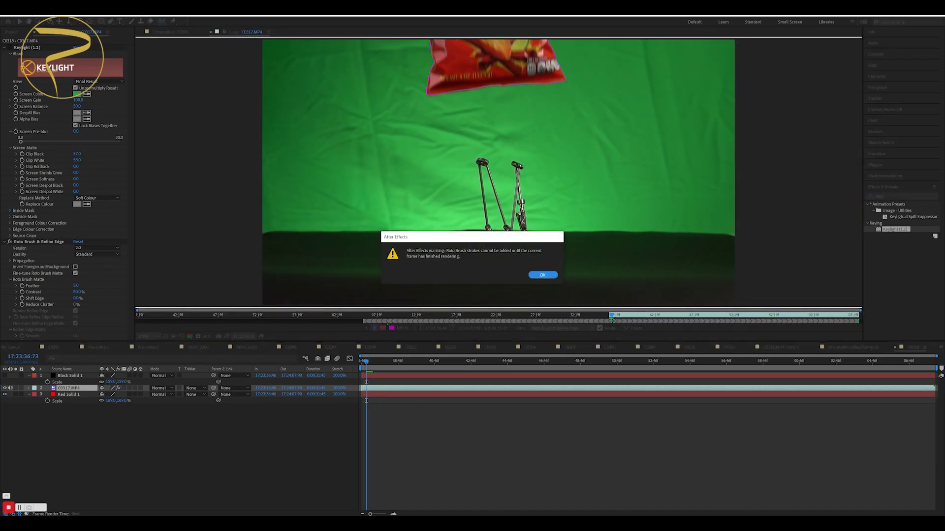
# - Dismiss the Roto Brush warning message in After Effects
pyautogui.press('Return')
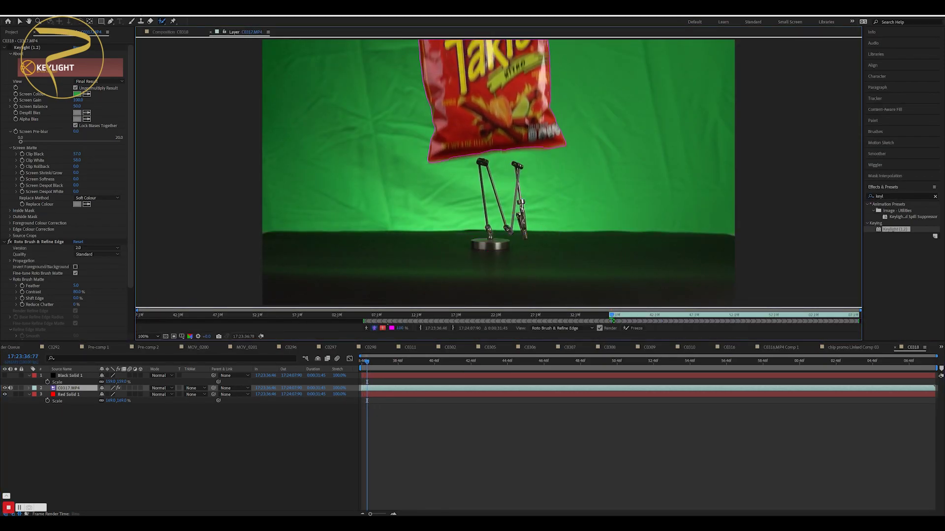